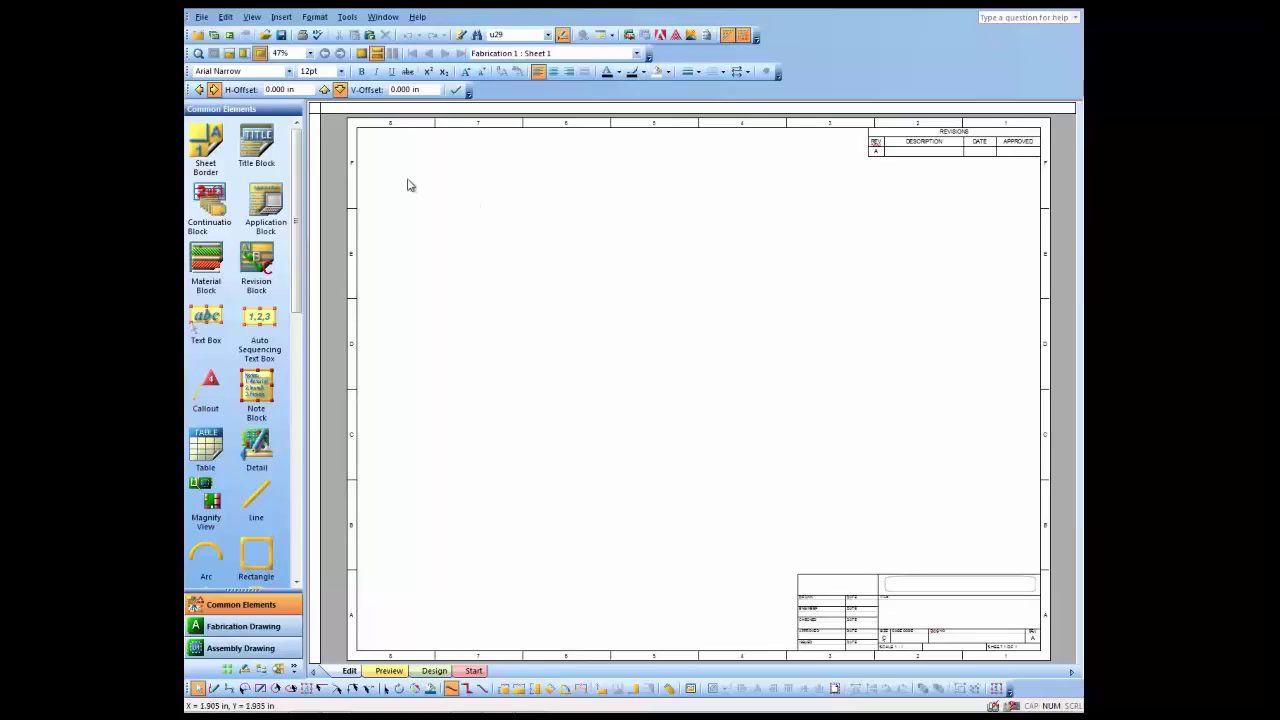
# Import the PCB board data, review it in the PCB view, then go back to the sheet
pyautogui.click(201, 17)
pyautogui.moveTo(270, 204)
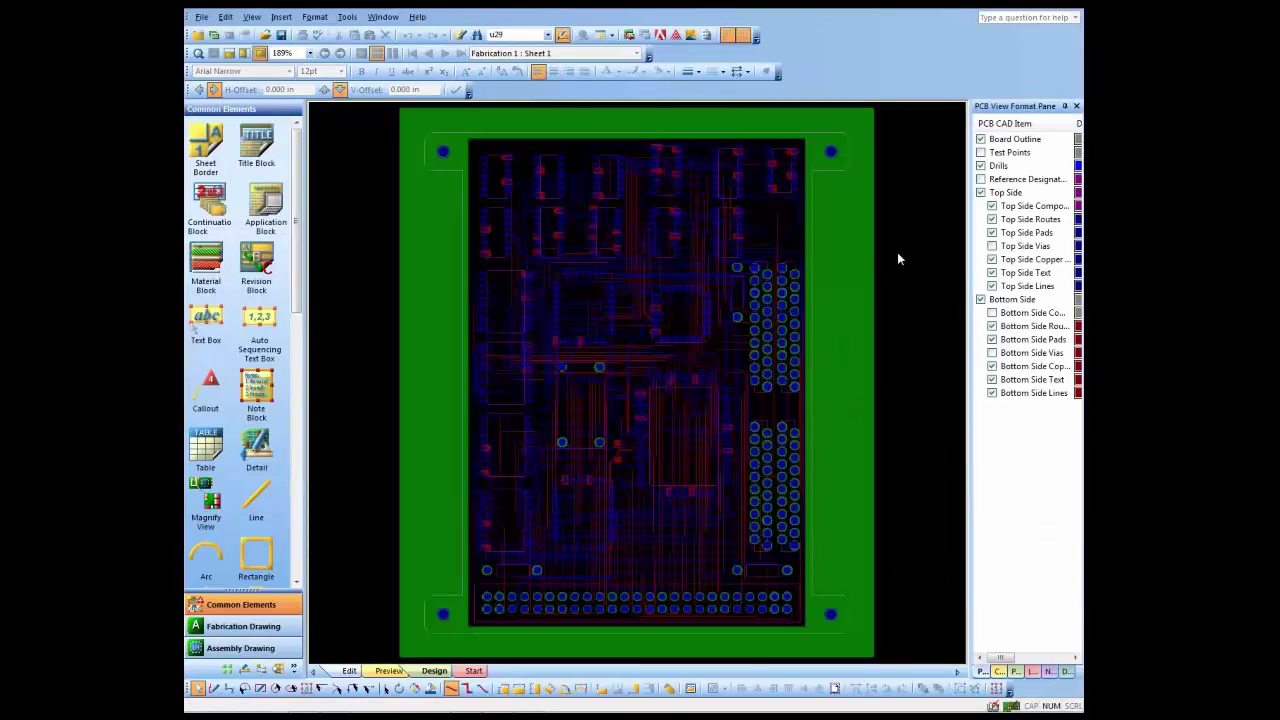
pyautogui.moveTo(463, 648)
pyautogui.click(348, 671)
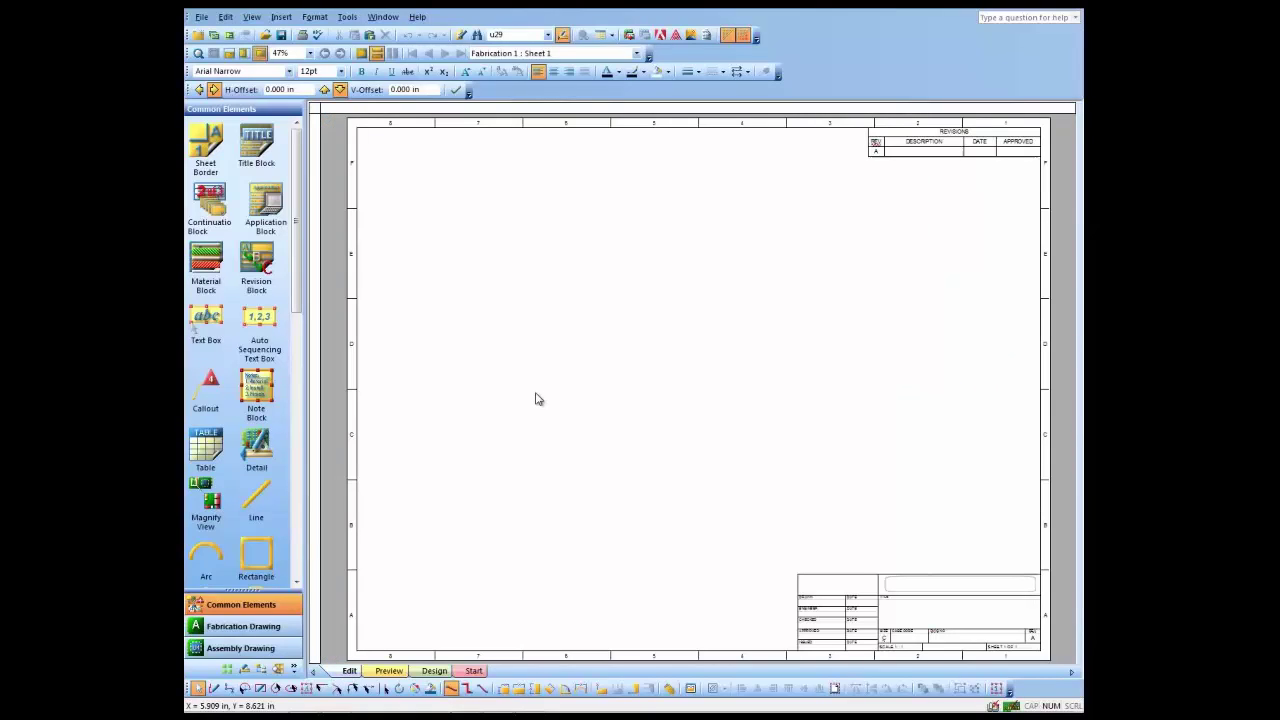
# Place the Drill Pattern and Drill Chart from the Fabrication Drawing stencil, with the chart below
pyautogui.click(243, 626)
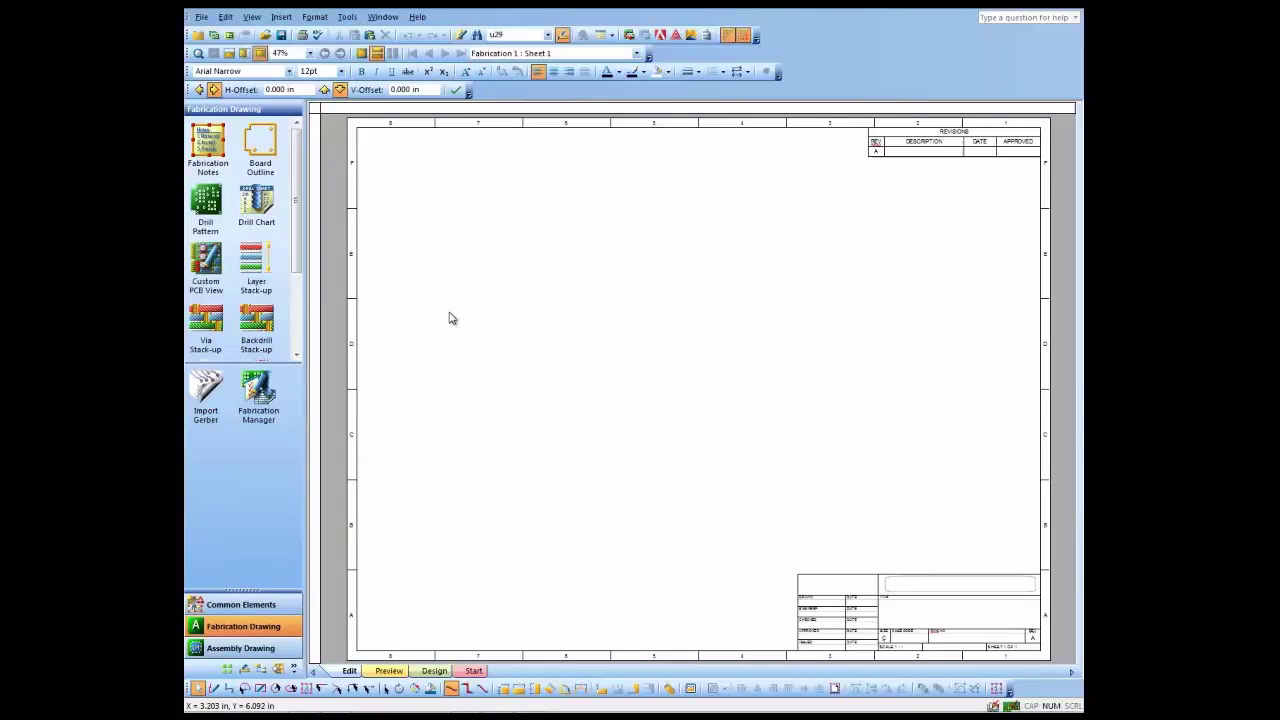
pyautogui.moveTo(208, 202)
pyautogui.mouseDown()
pyautogui.moveTo(576, 272)
pyautogui.moveTo(483, 270)
pyautogui.mouseUp()
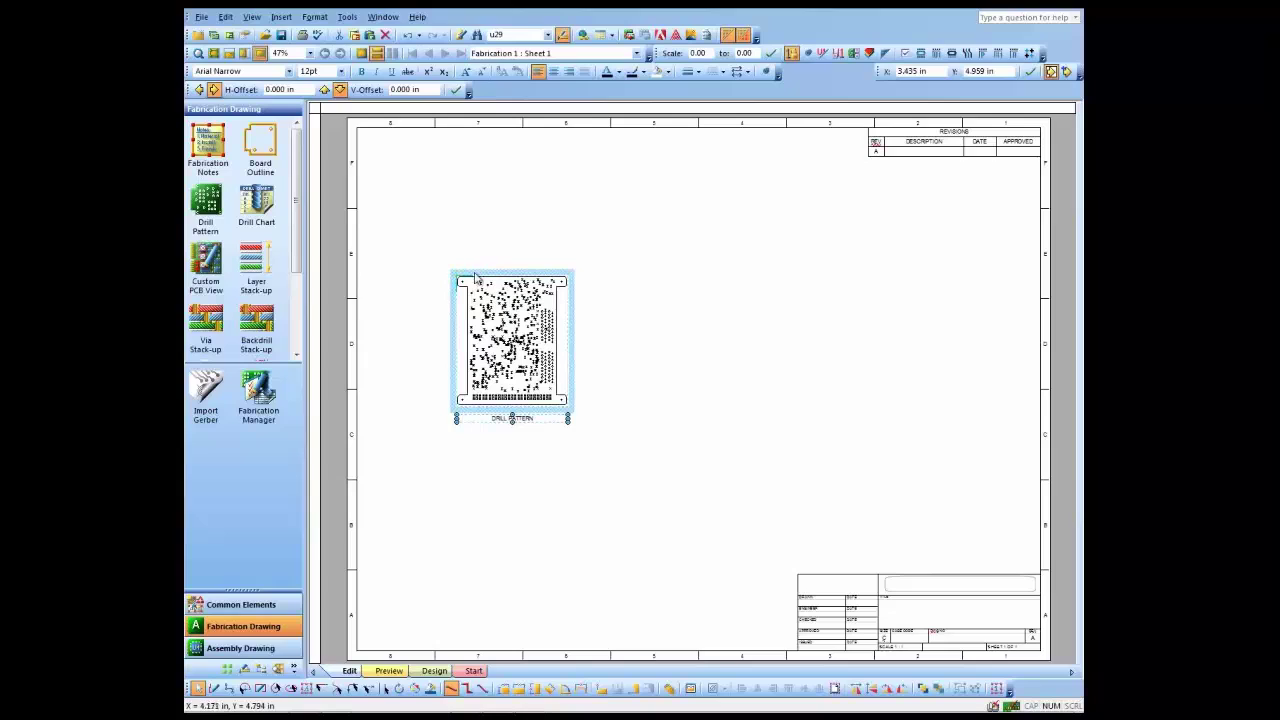
pyautogui.moveTo(256, 205)
pyautogui.mouseDown()
pyautogui.moveTo(538, 384)
pyautogui.moveTo(665, 341)
pyautogui.moveTo(607, 302)
pyautogui.mouseUp()
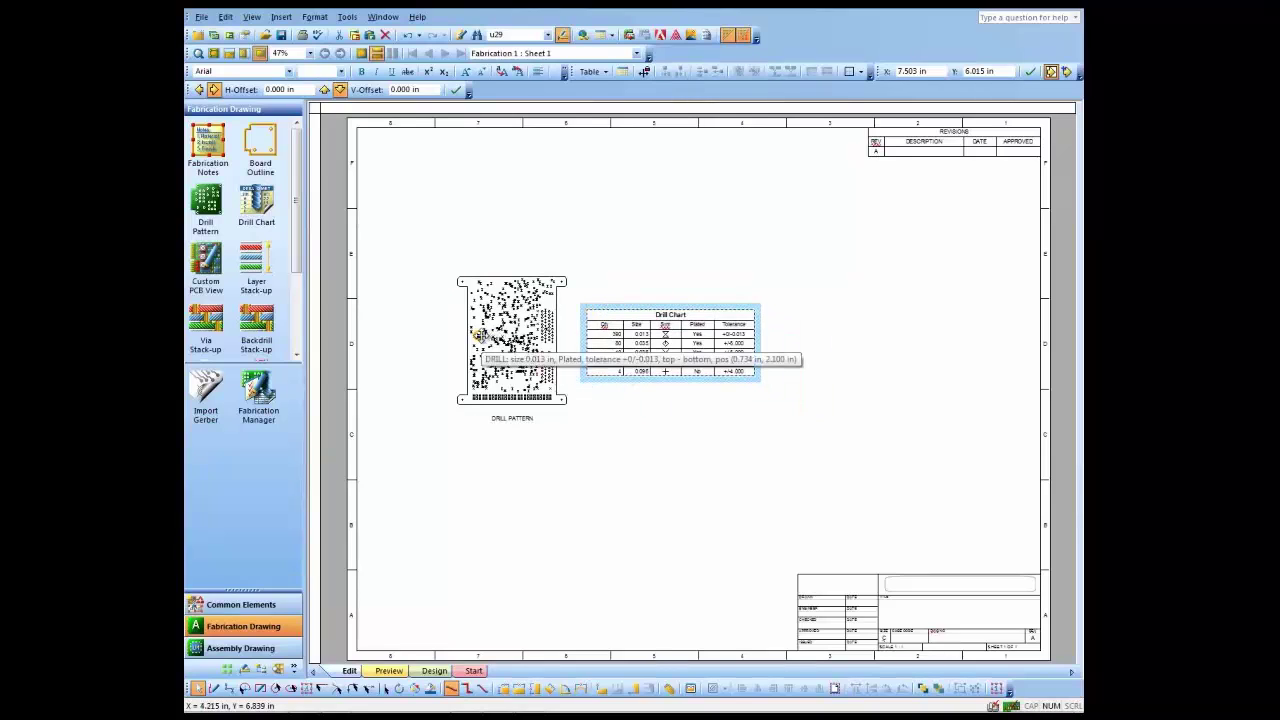
pyautogui.moveTo(648, 302); pyautogui.dragTo(495, 433)
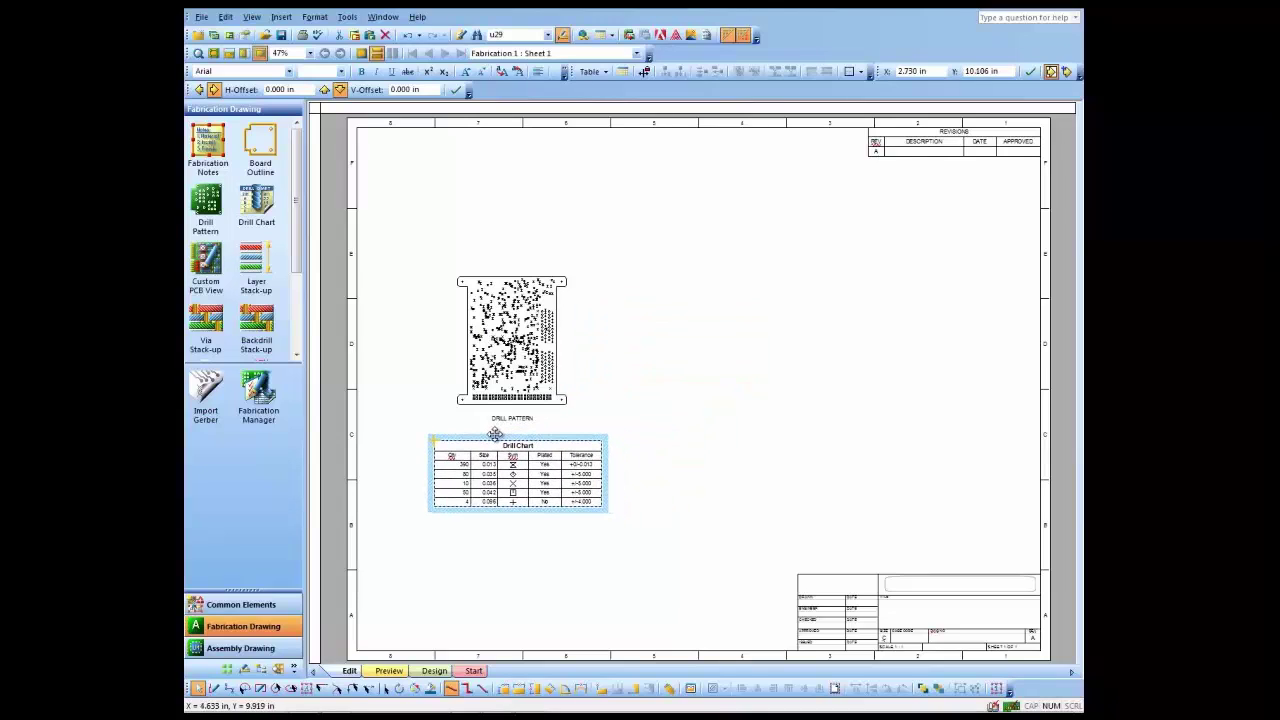
# Place the Layer Stack-up at the top left above the drill pattern, inspect it, then fit the sheet
pyautogui.click(729, 356)
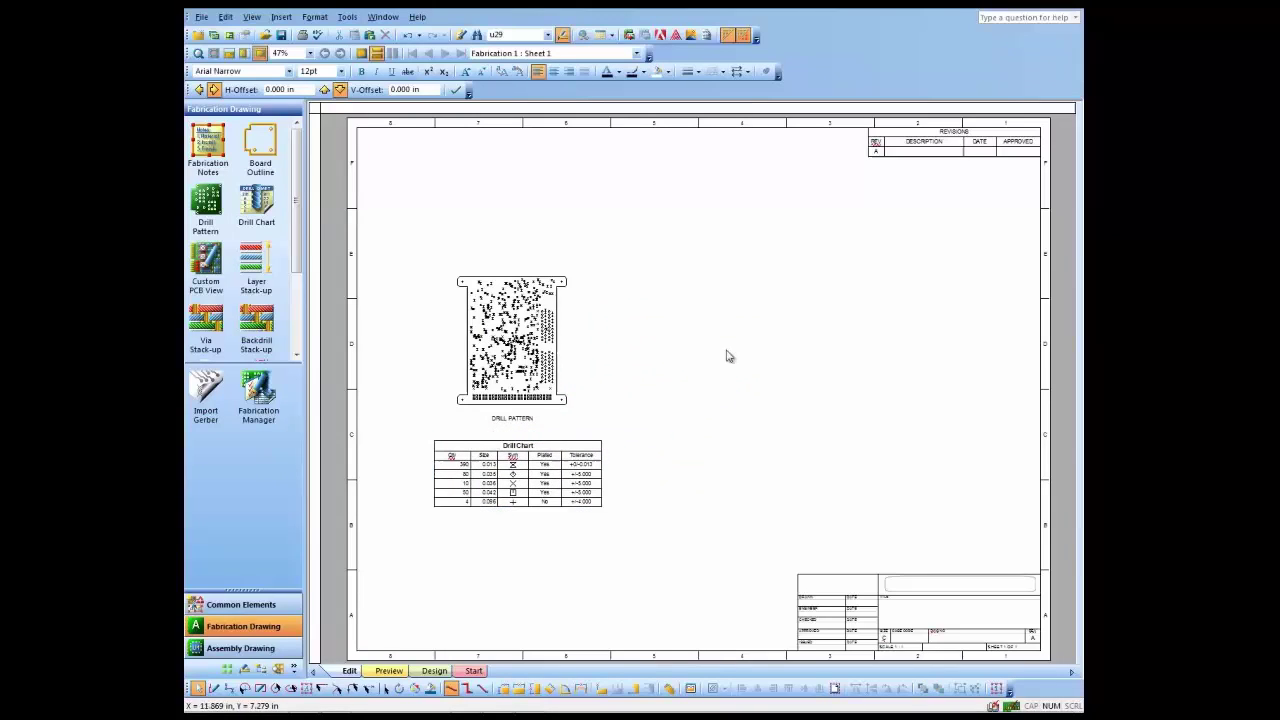
pyautogui.moveTo(255, 258); pyautogui.dragTo(632, 230)
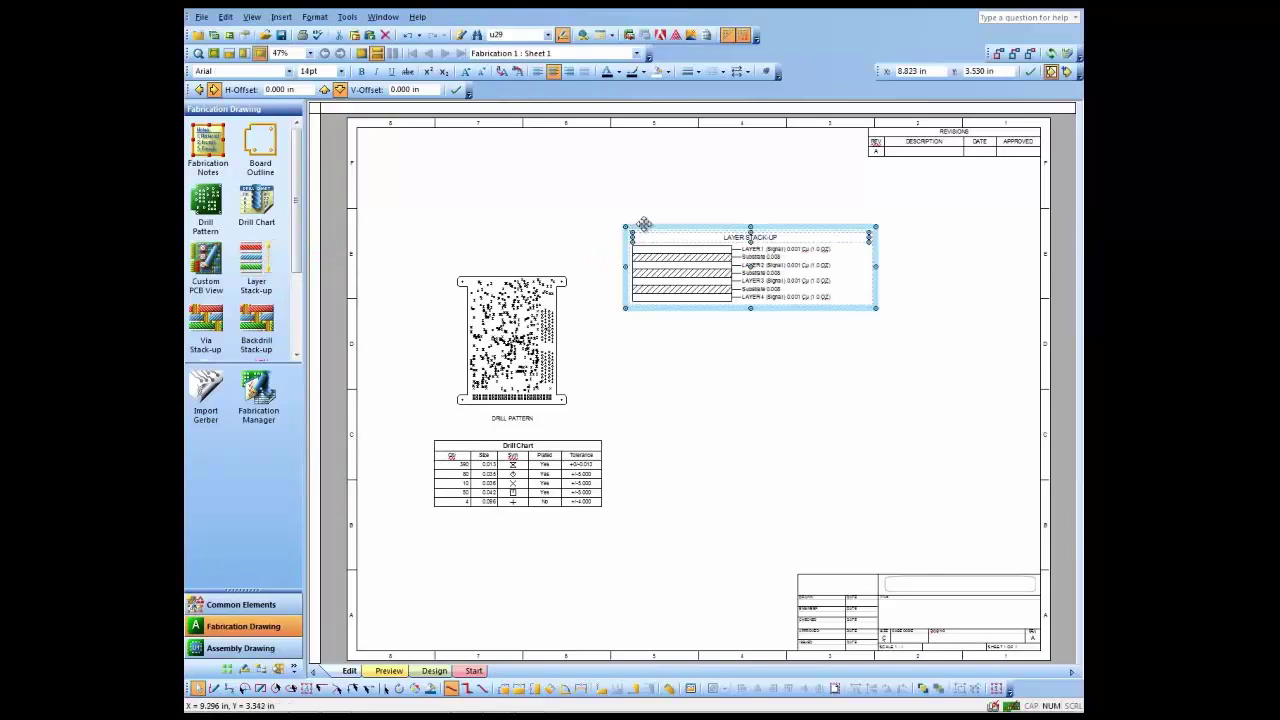
pyautogui.moveTo(660, 226)
pyautogui.mouseDown()
pyautogui.moveTo(595, 190)
pyautogui.moveTo(469, 172)
pyautogui.mouseUp()
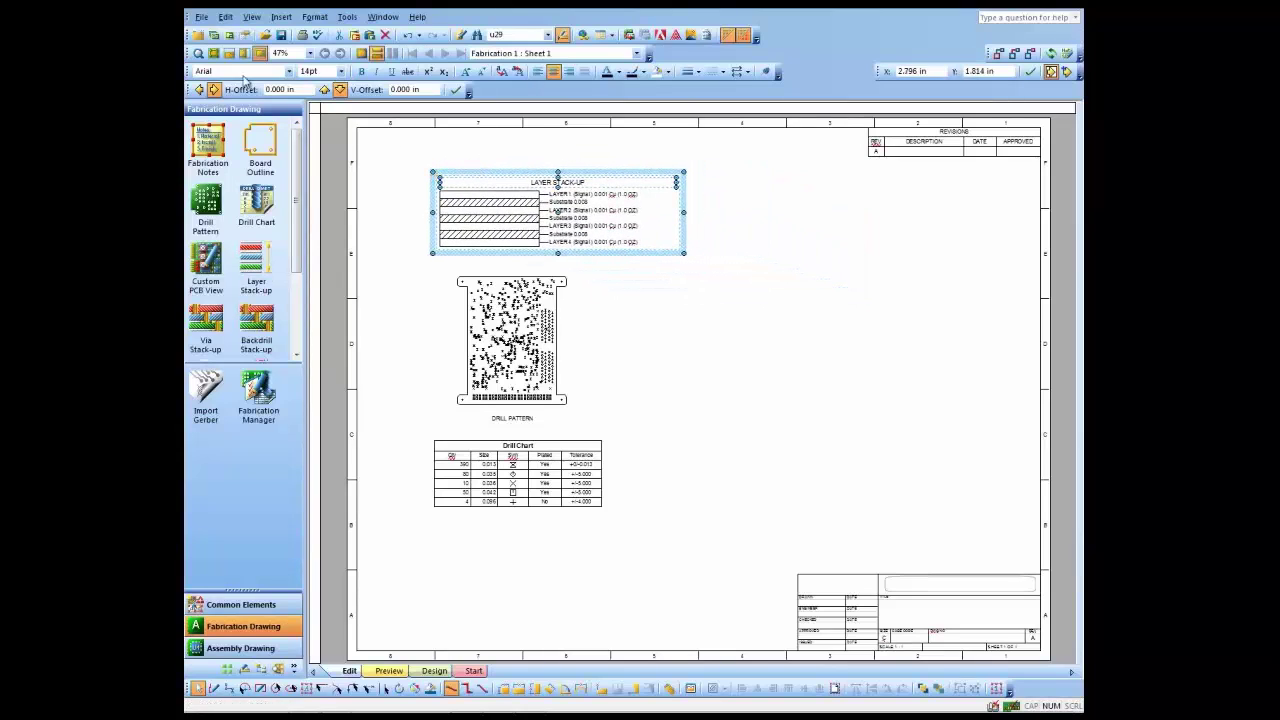
pyautogui.click(214, 53)
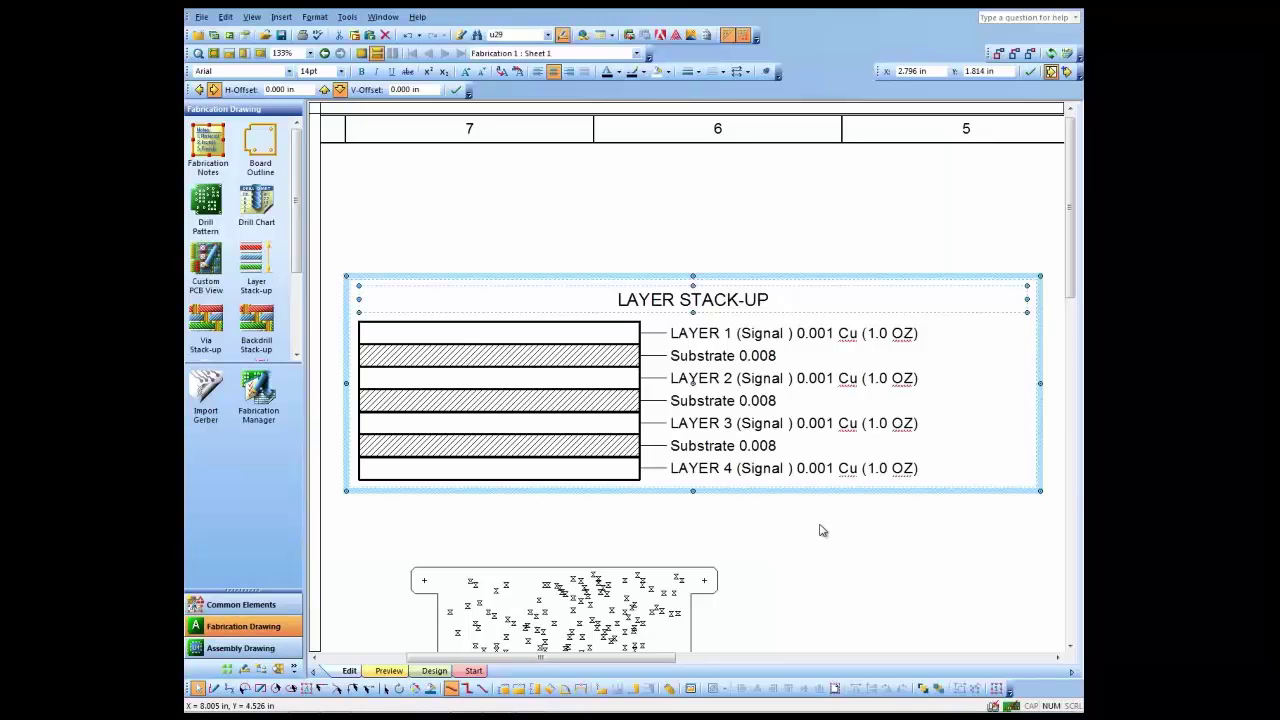
pyautogui.hotkey('ctrl', 'shift', 'w')
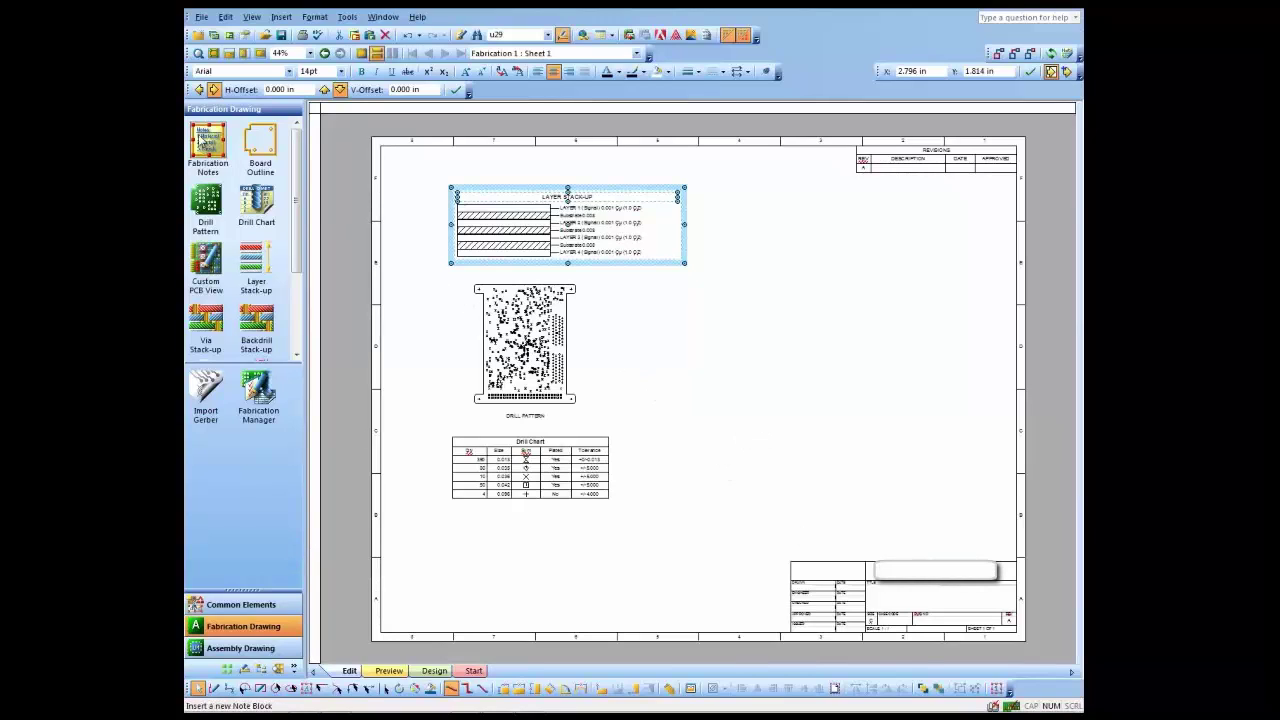
# Place the Fabrication Notes block on the right and move the board-thickness note to item 3
pyautogui.moveTo(206, 140)
pyautogui.mouseDown()
pyautogui.moveTo(800, 302)
pyautogui.moveTo(812, 266)
pyautogui.mouseUp()
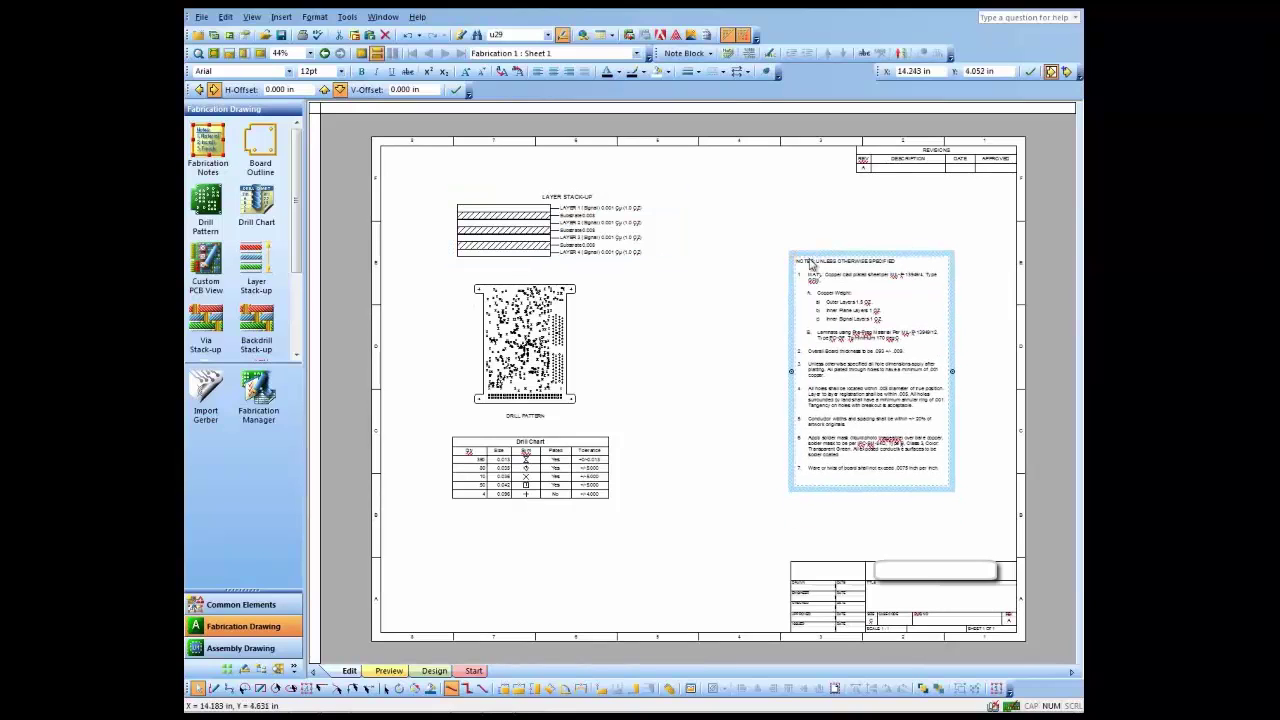
pyautogui.click(213, 53)
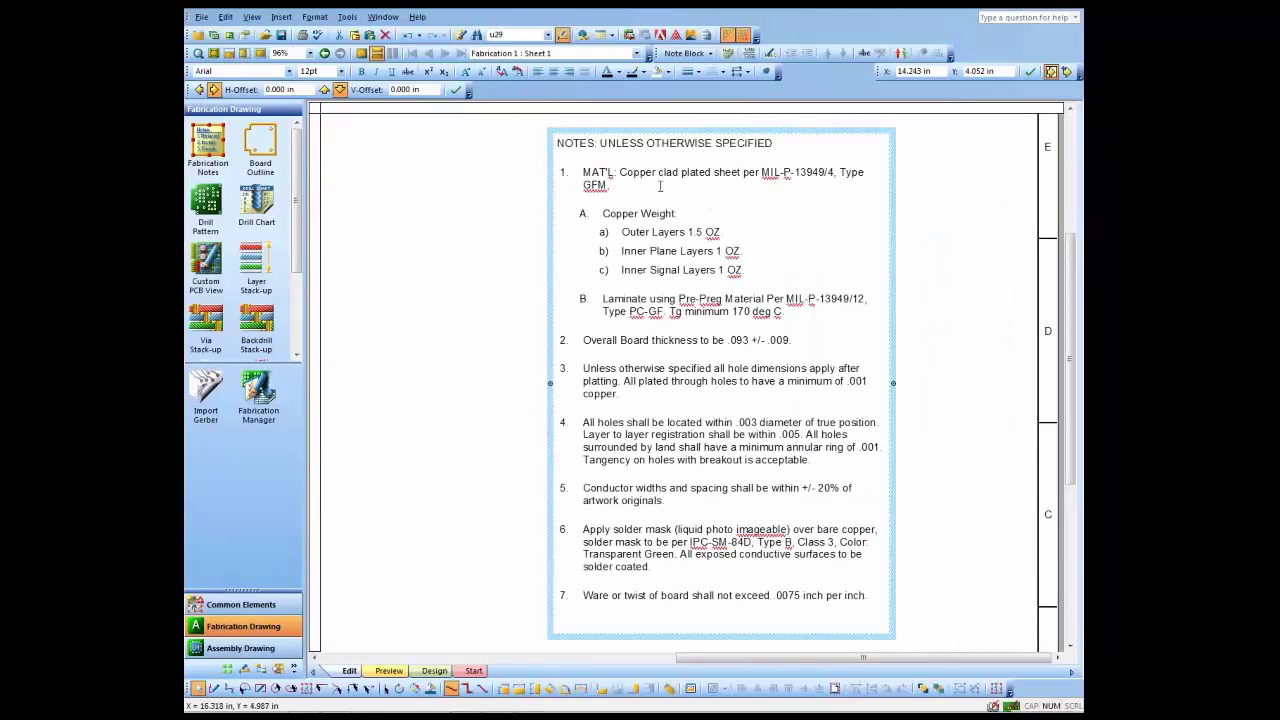
pyautogui.doubleClick(636, 341)
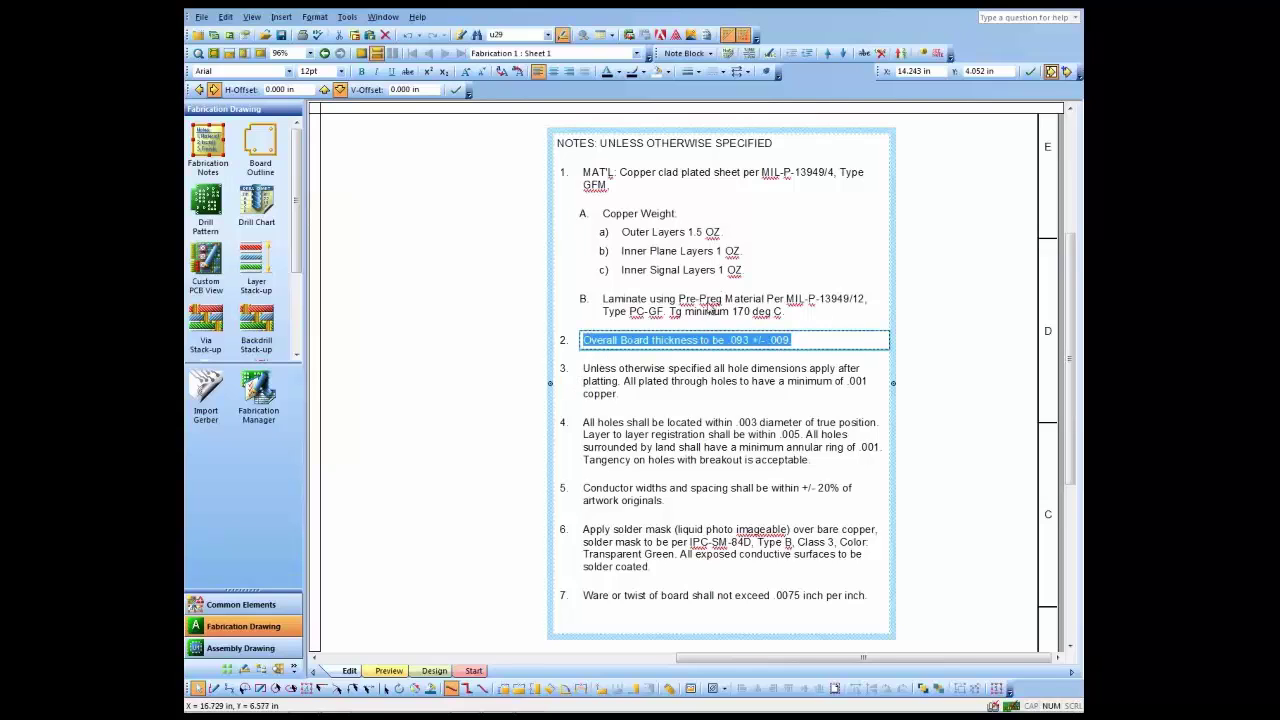
pyautogui.click(831, 54)
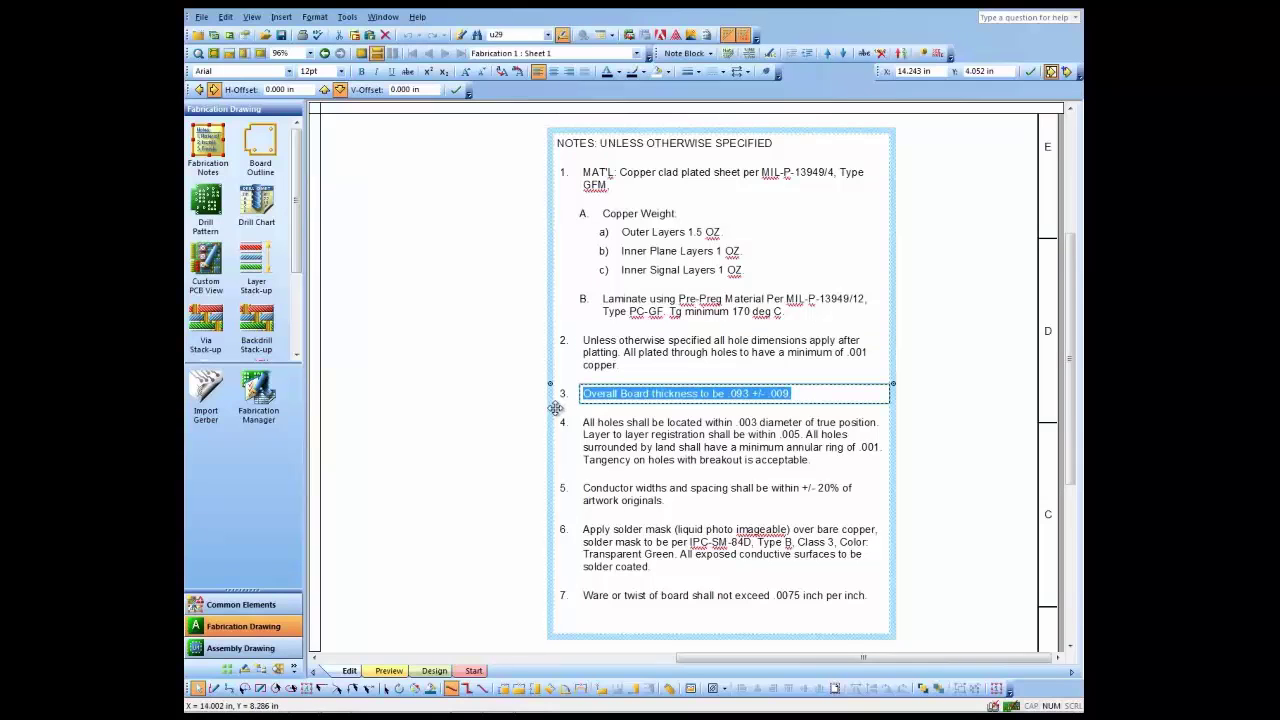
pyautogui.rightClick(580, 395)
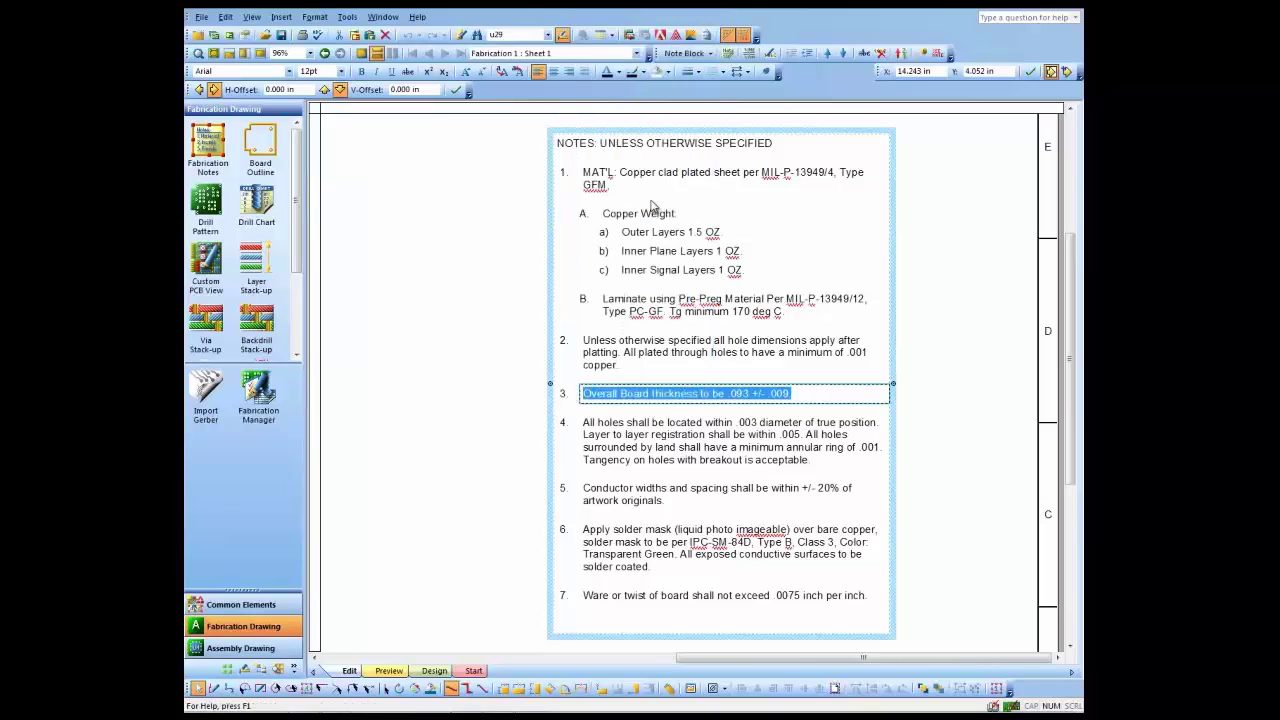
# Add a numbered note callout balloon beside the layer stack-up
pyautogui.click(640, 198)
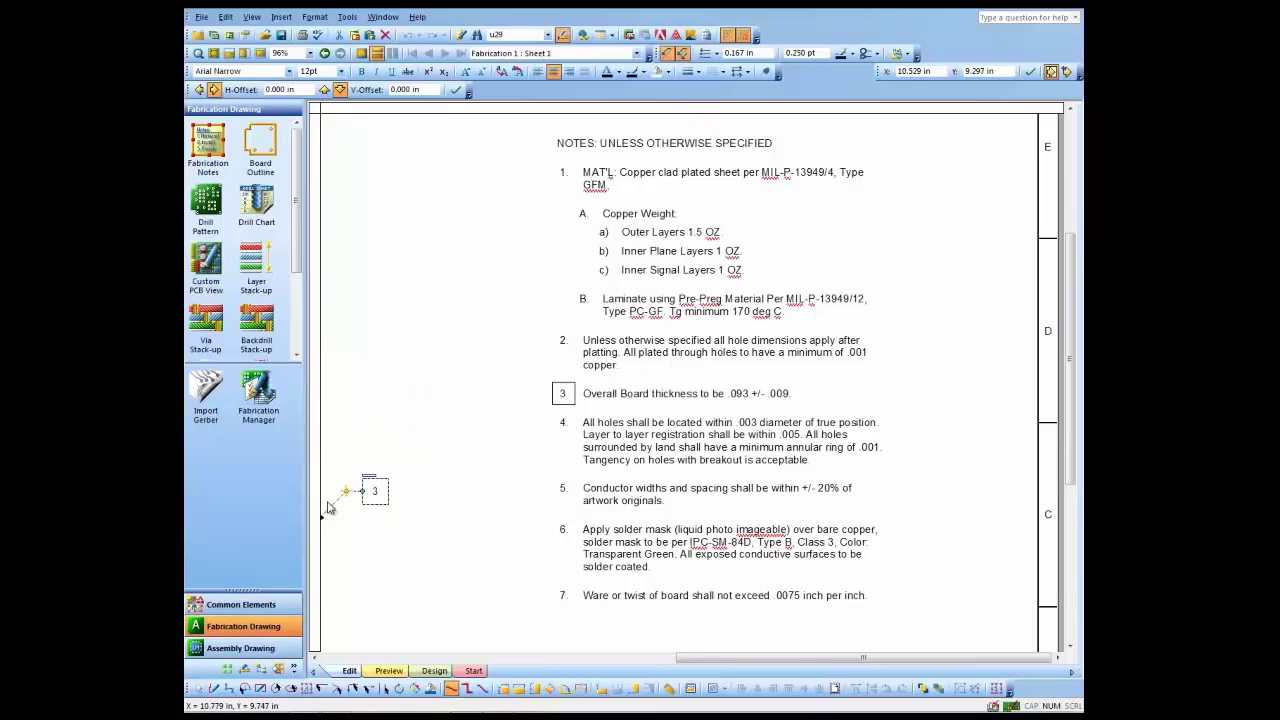
pyautogui.click(390, 478)
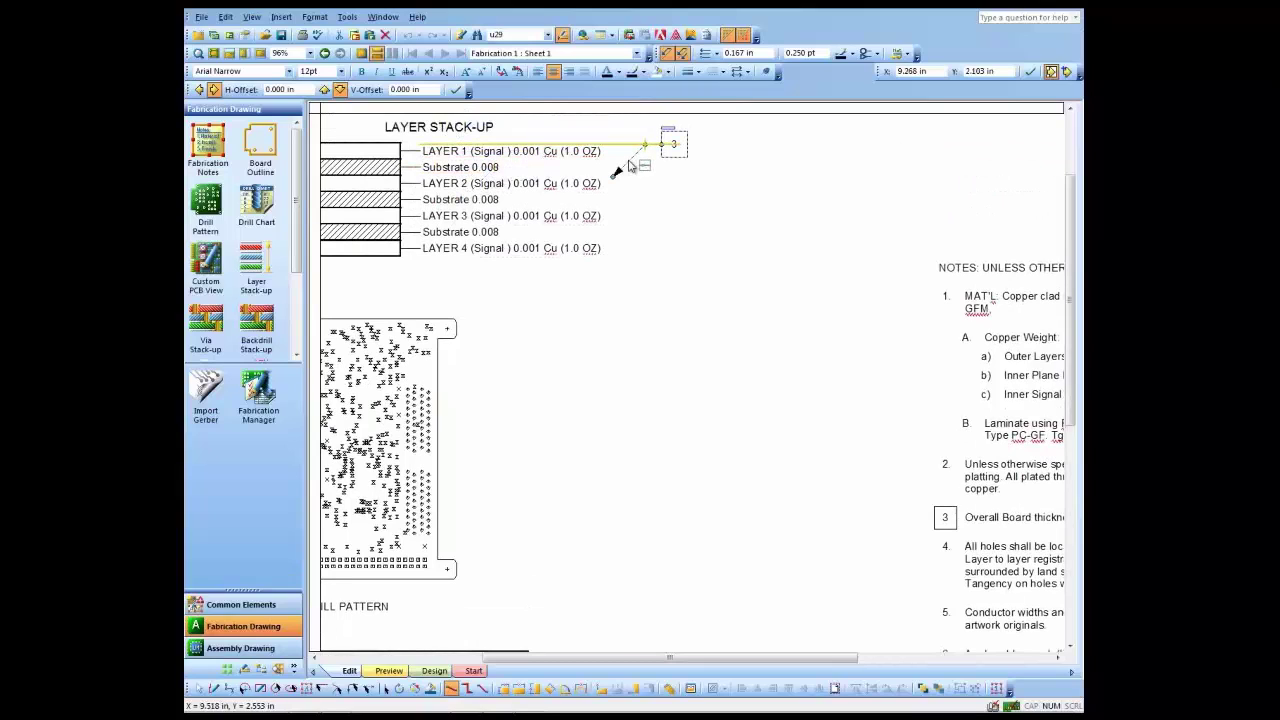
pyautogui.click(639, 166)
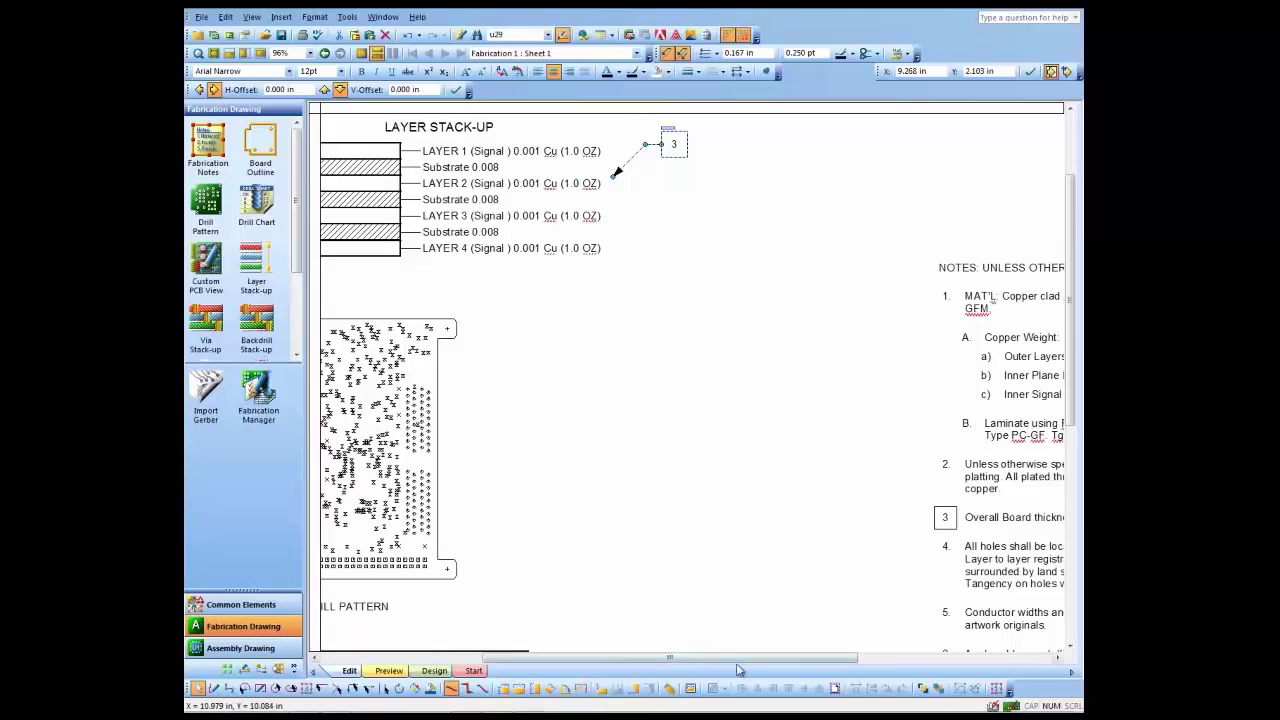
pyautogui.moveTo(743, 662); pyautogui.dragTo(796, 662)
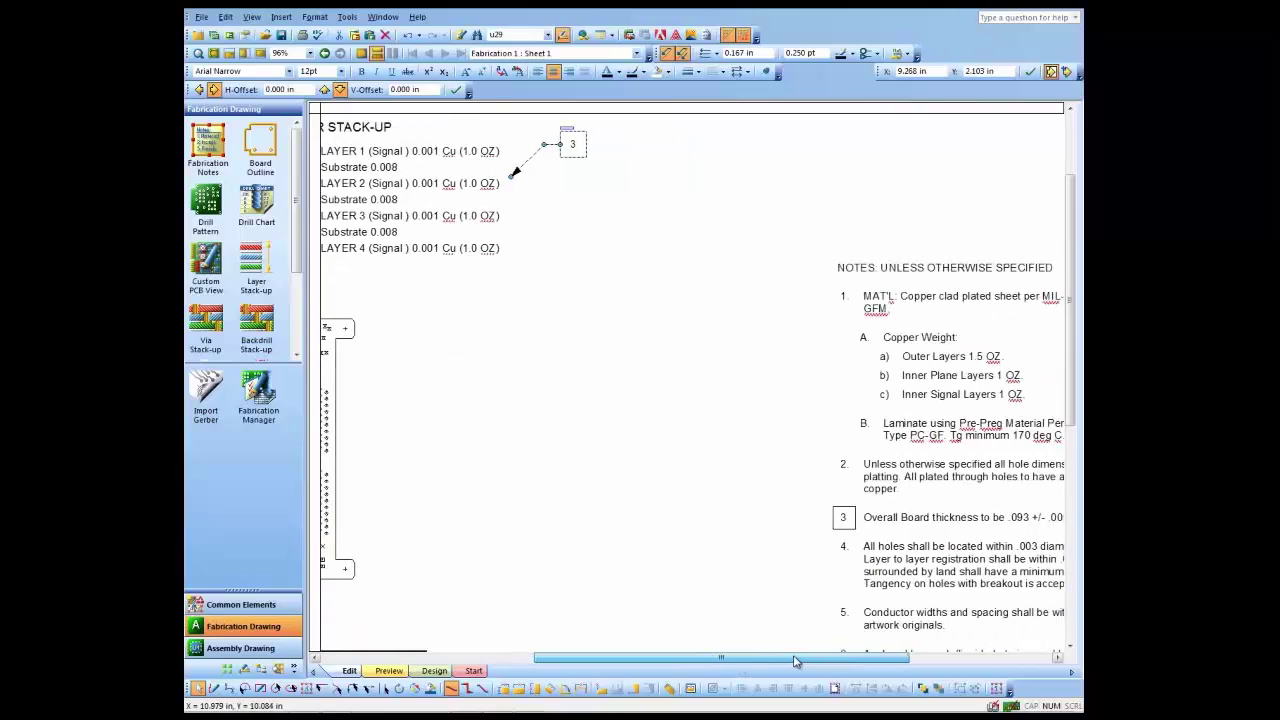
# Move the board-thickness note down to item 4 and confirm the balloon links to note 4
pyautogui.click(866, 517)
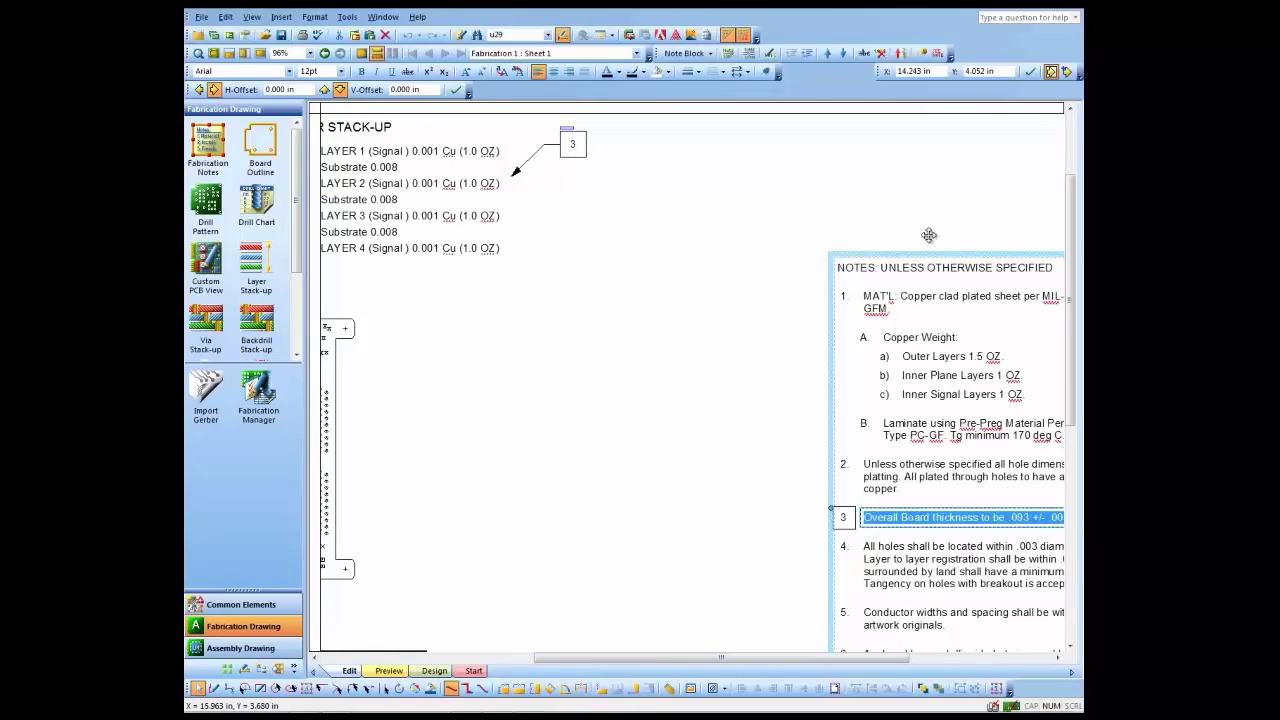
pyautogui.click(843, 53)
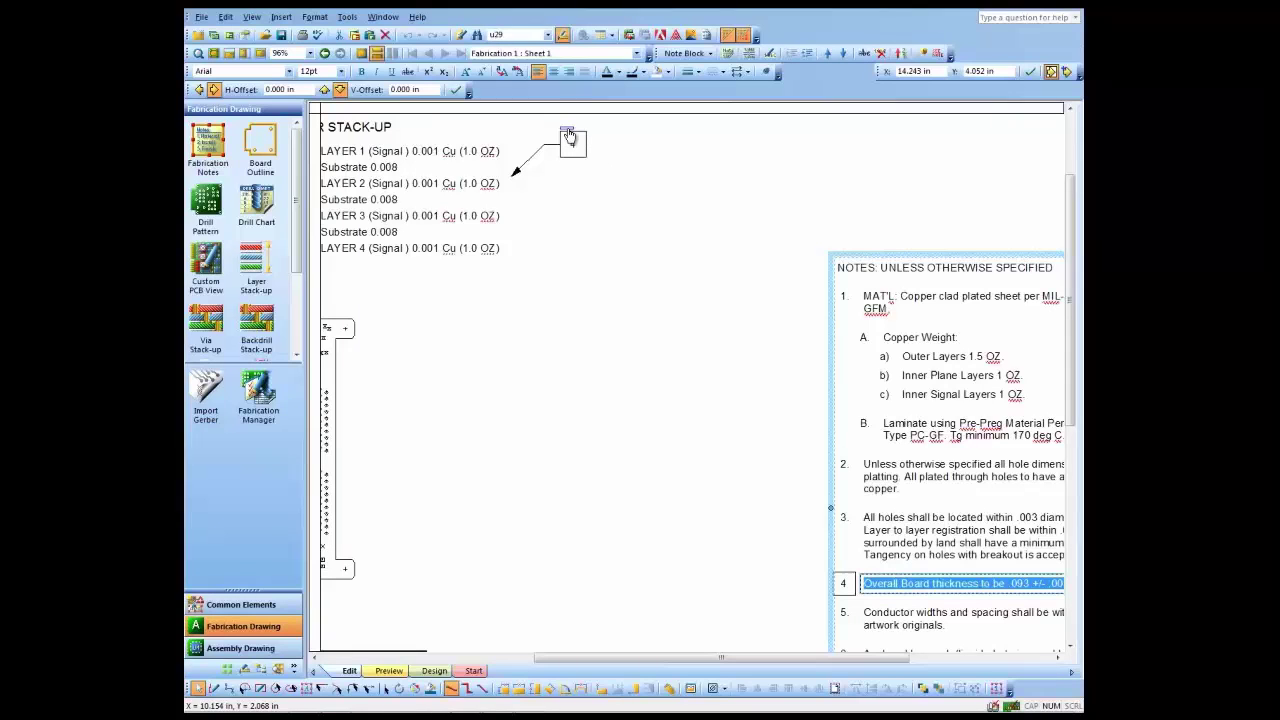
pyautogui.doubleClick(568, 135)
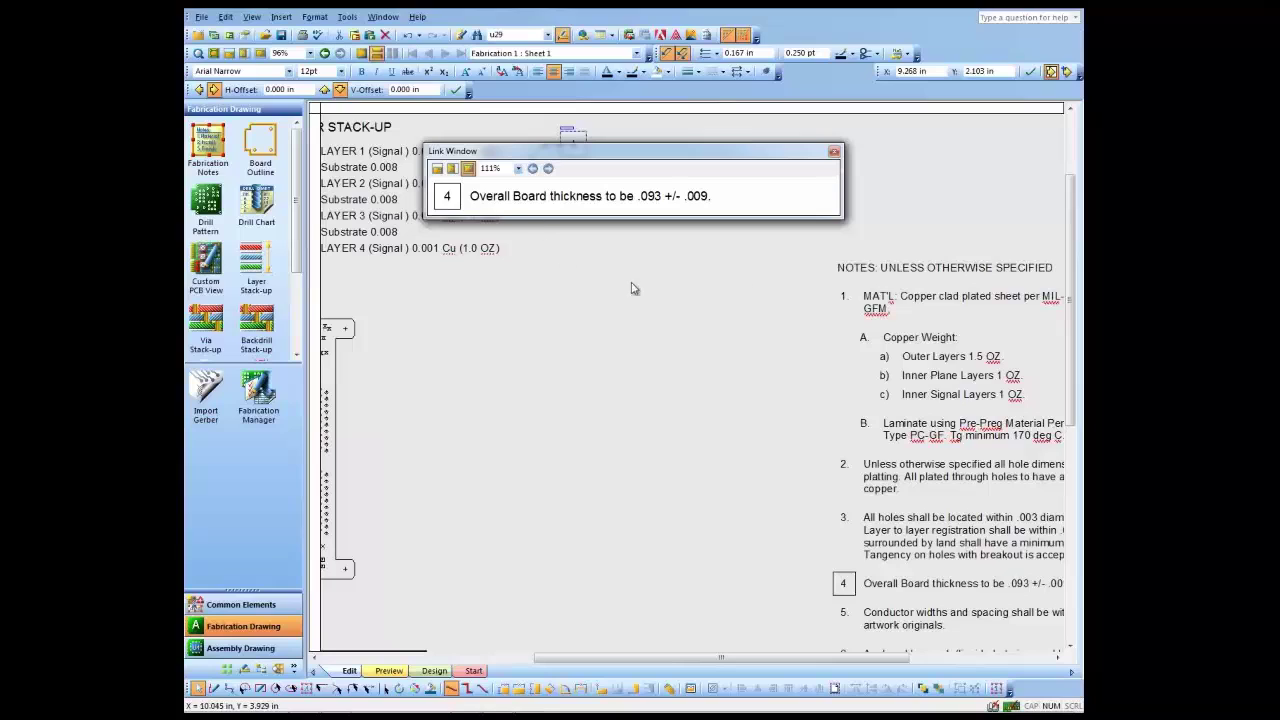
pyautogui.click(835, 152)
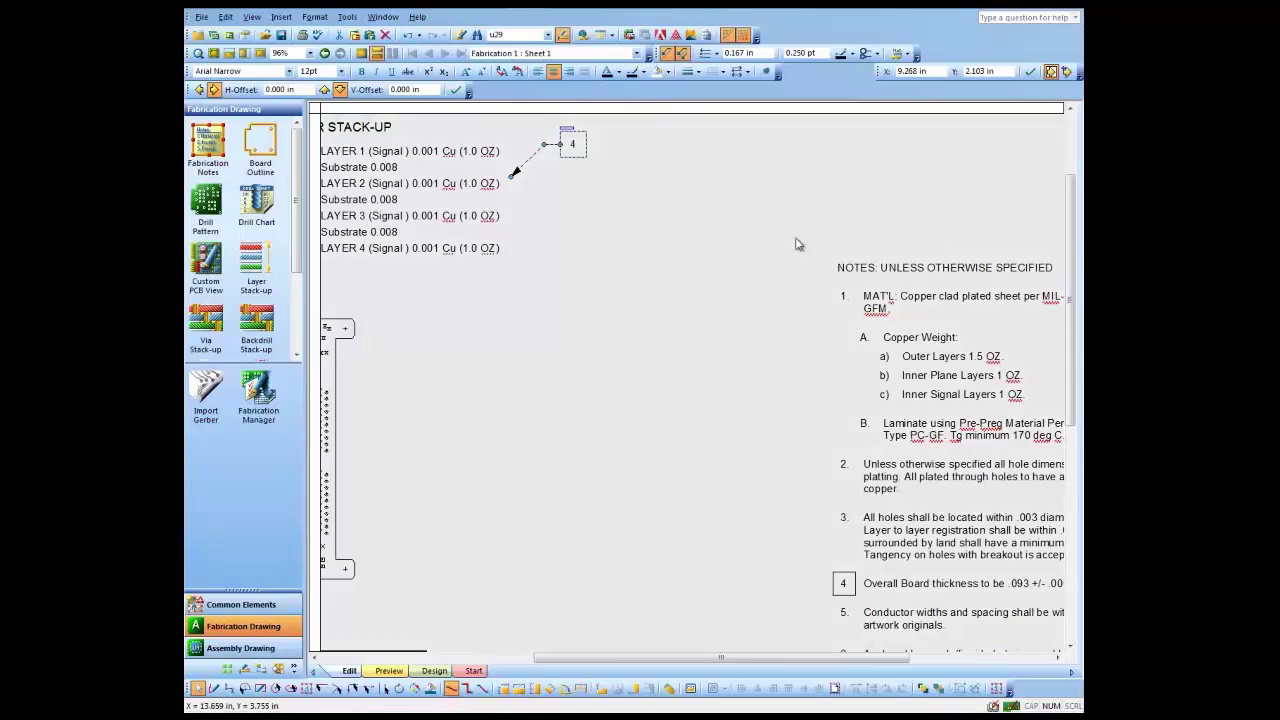
# Dimension the drill pattern's overall width (3.300) and height (3.400)
pyautogui.click(616, 302)
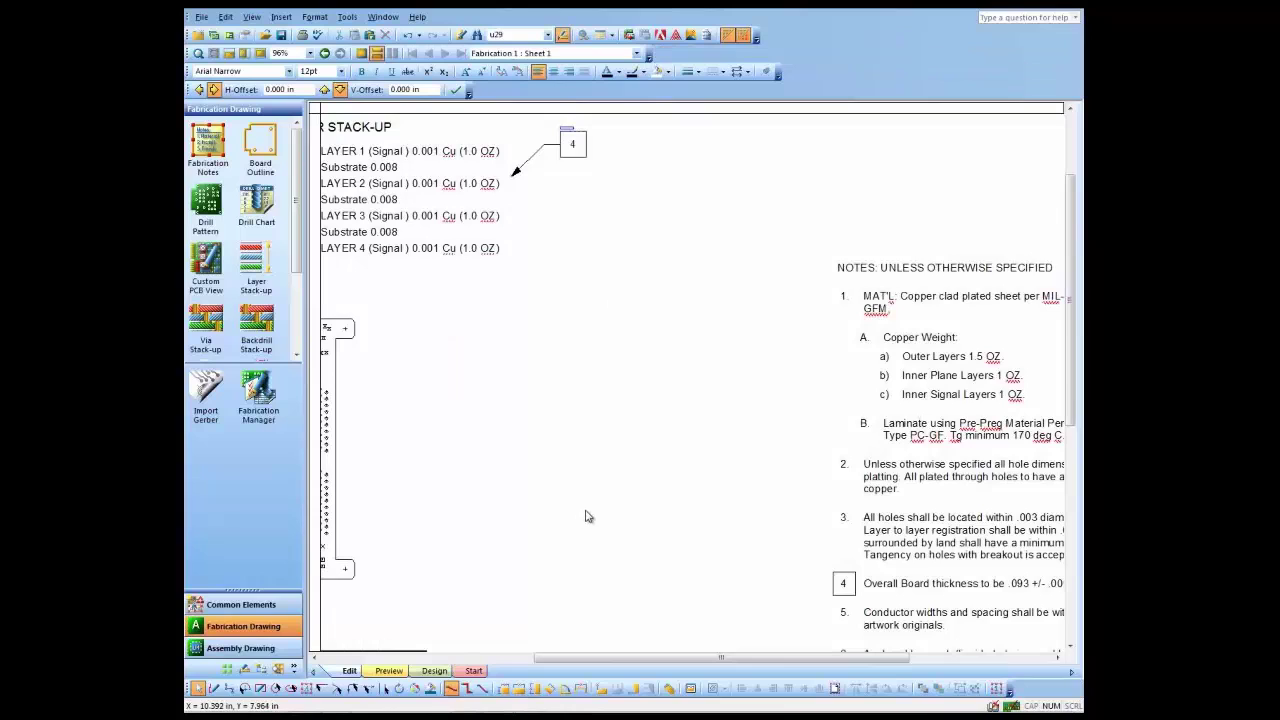
pyautogui.scroll(-3, 600, 510)
pyautogui.scroll(-1, 652, 513)
pyautogui.moveTo(622, 656)
pyautogui.mouseDown()
pyautogui.moveTo(499, 654)
pyautogui.moveTo(455, 630)
pyautogui.mouseUp()
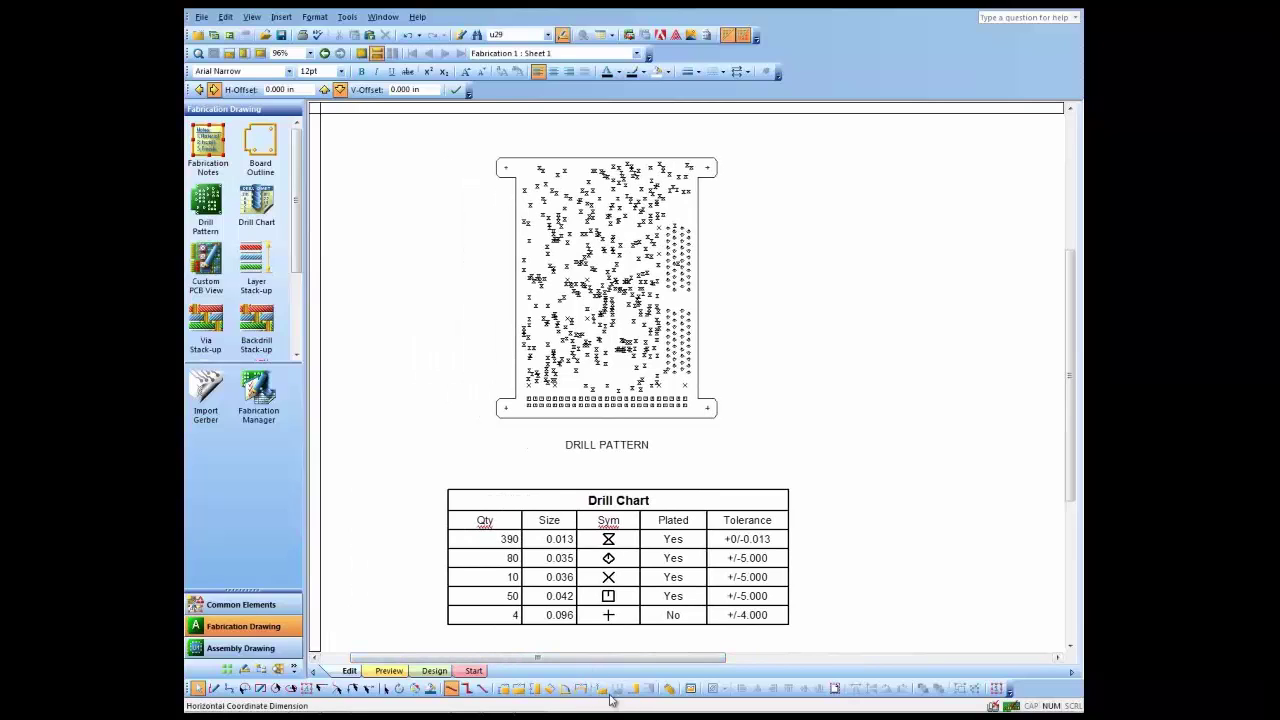
pyautogui.click(503, 689)
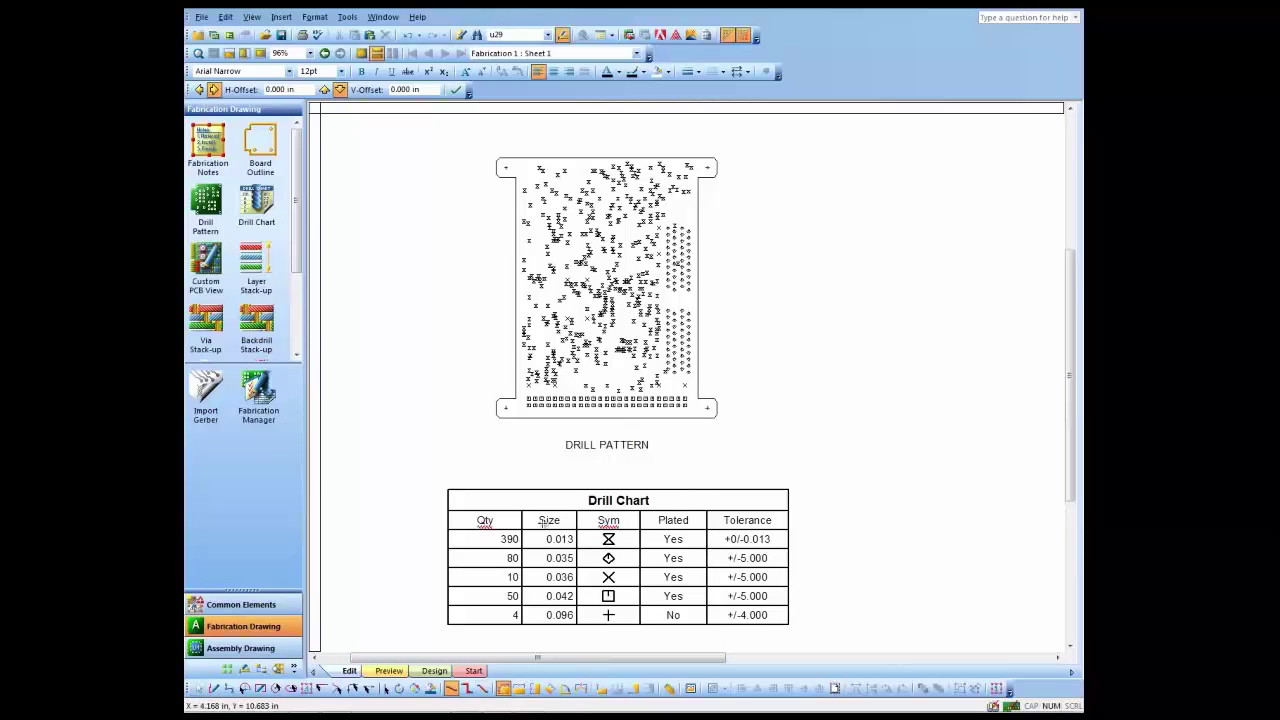
pyautogui.click(569, 419)
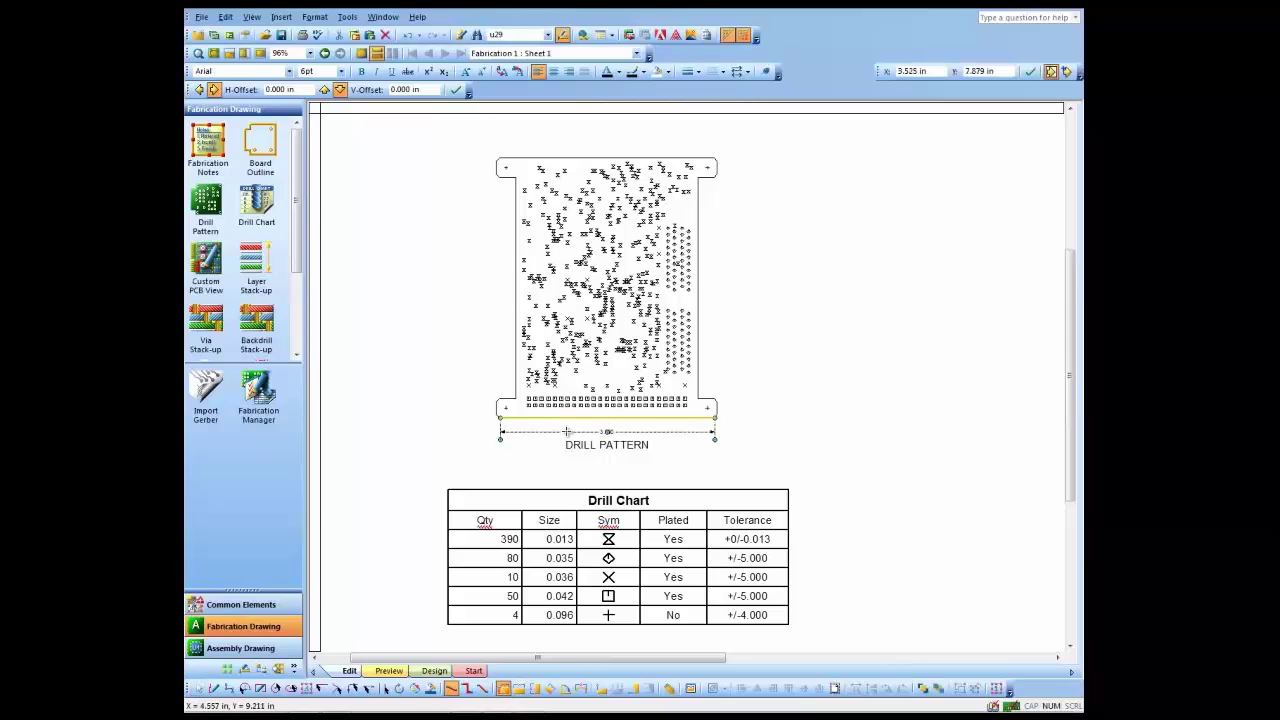
pyautogui.click(517, 240)
pyautogui.click(467, 240)
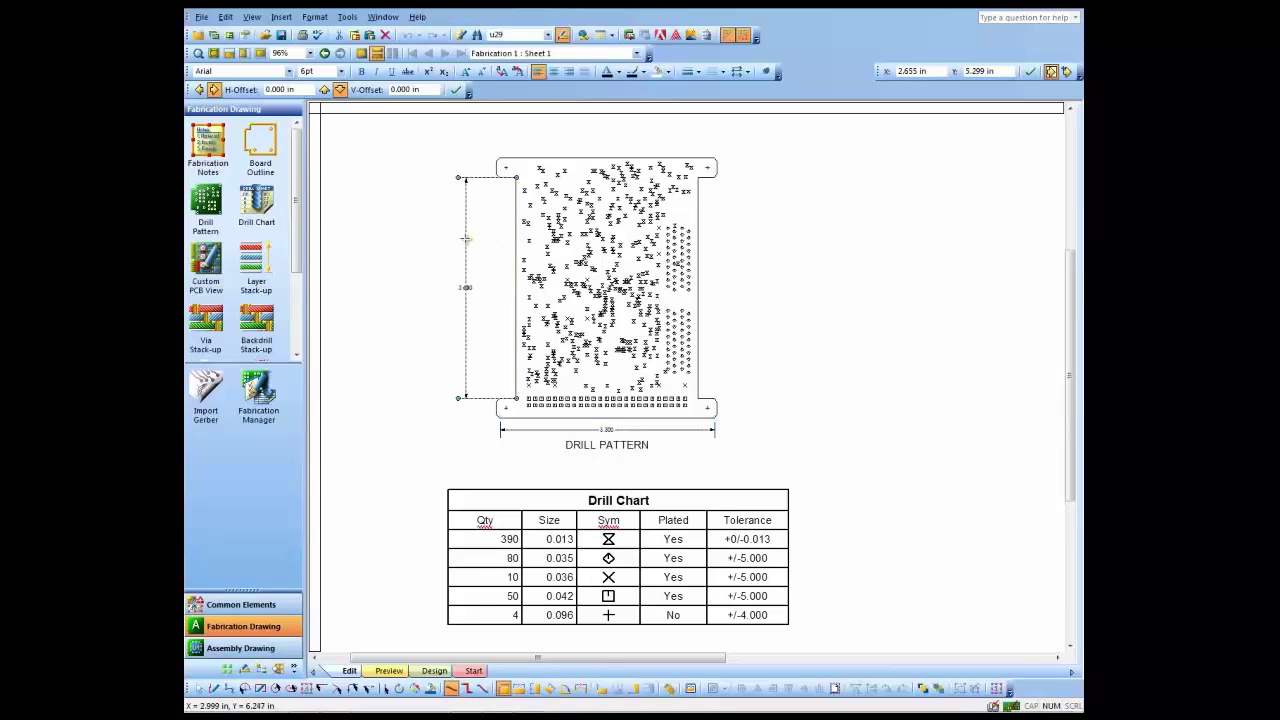
# Set horizontal and vertical coordinate origins at the board's bottom-left corner
pyautogui.click(603, 689)
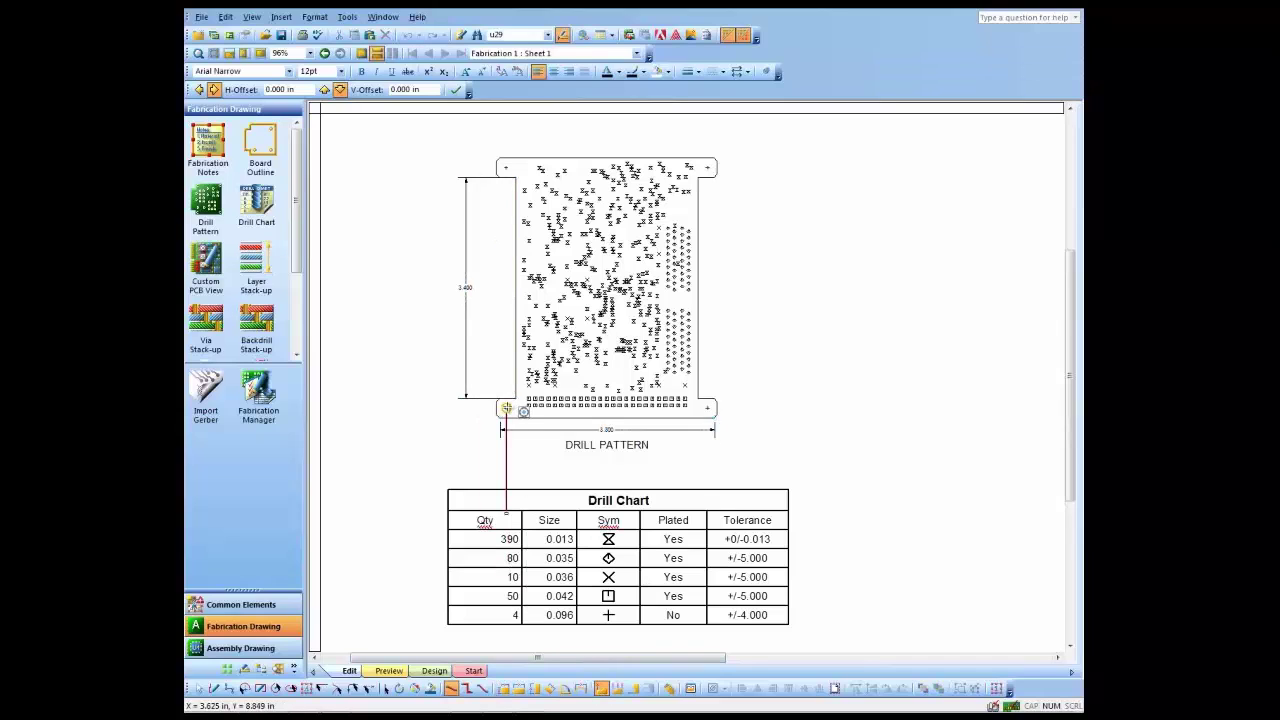
pyautogui.click(506, 409)
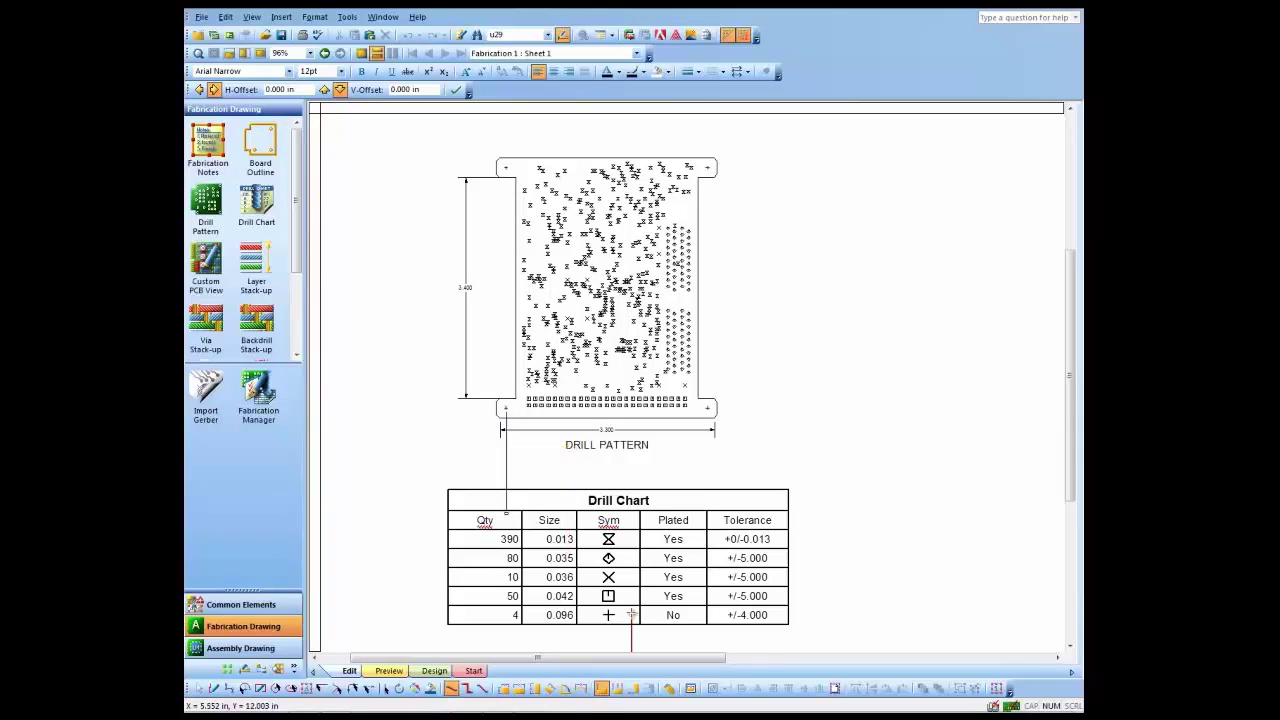
pyautogui.click(632, 688)
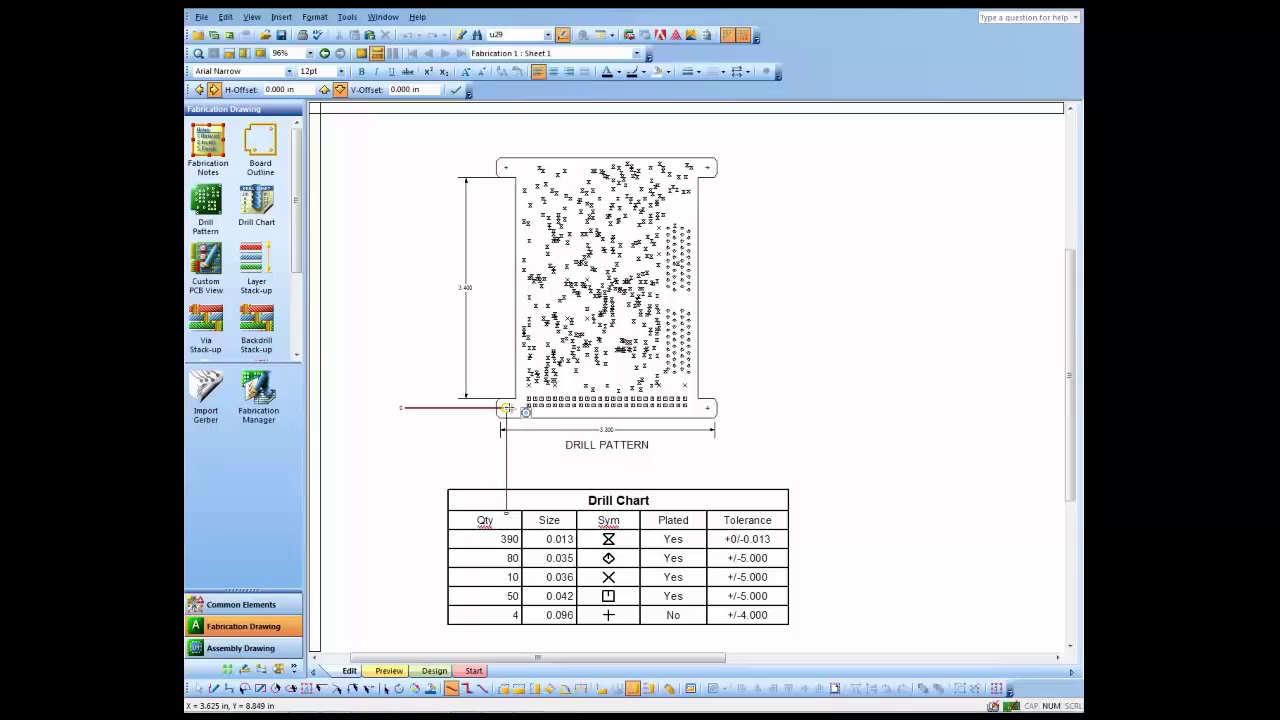
pyautogui.click(507, 408)
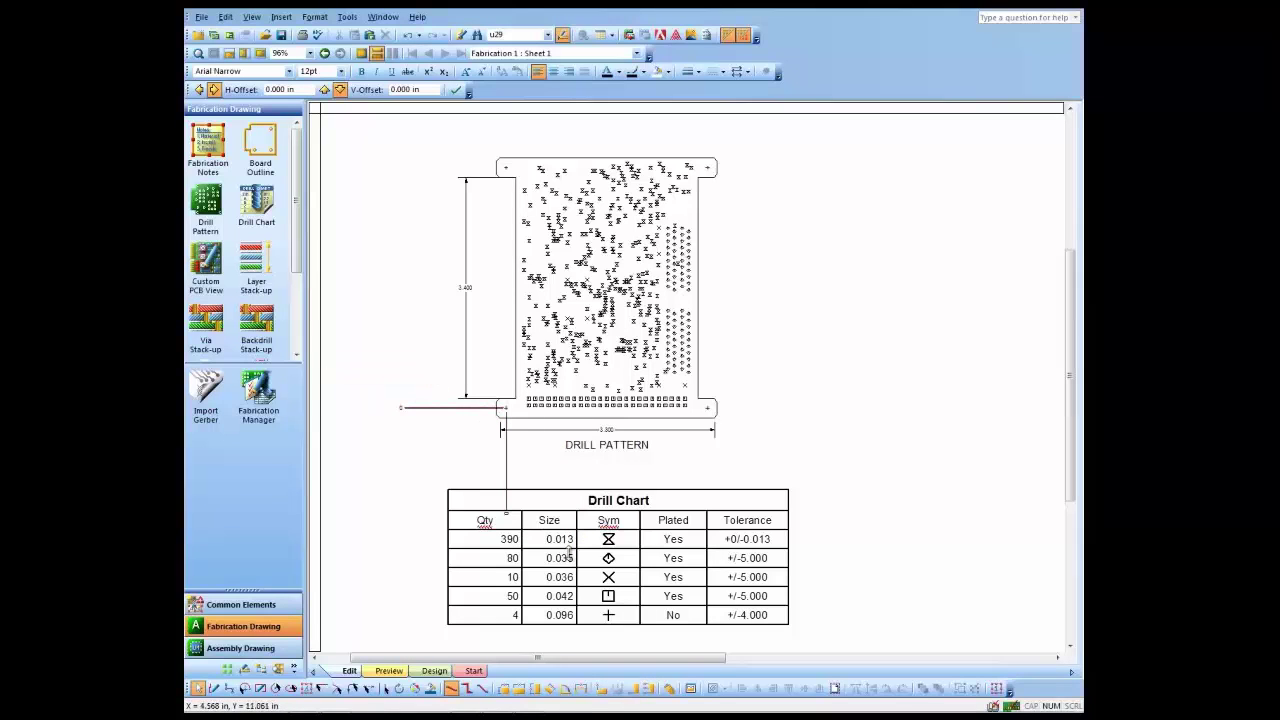
# Add ordinate marks along the board's left edge, including 3.850 and 3.700
pyautogui.click(648, 688)
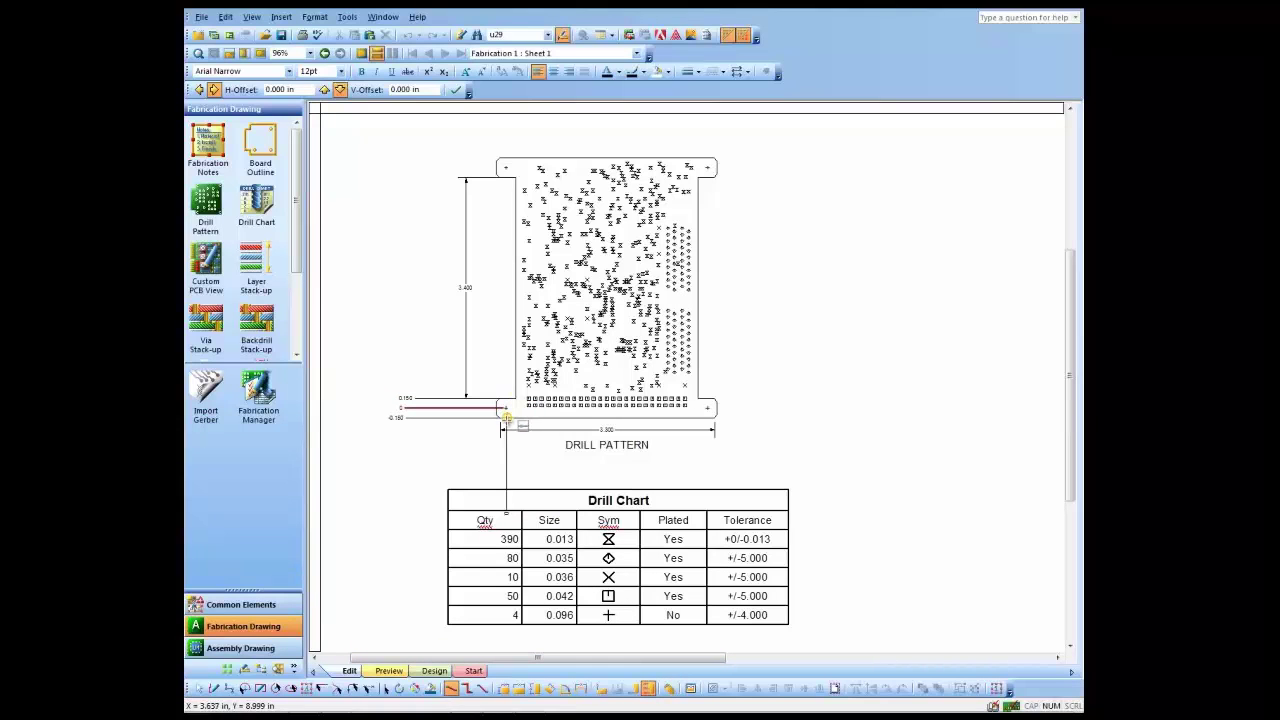
pyautogui.click(516, 418)
pyautogui.click(512, 177)
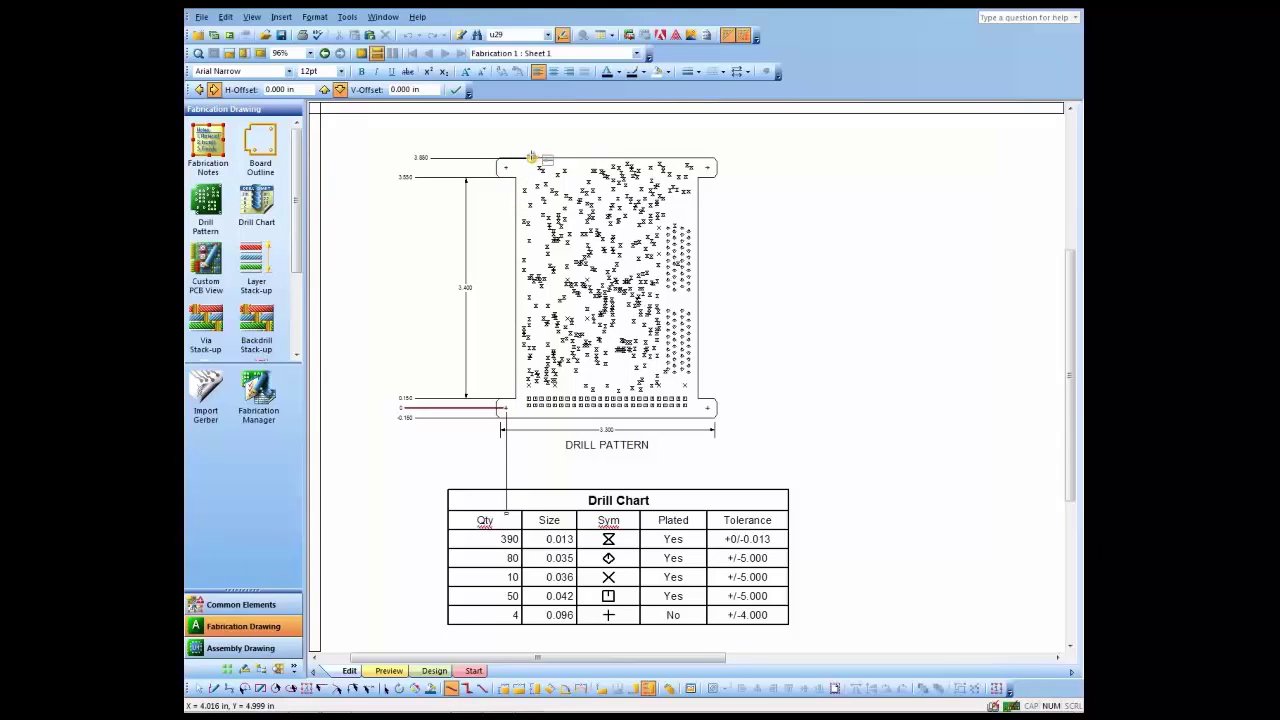
pyautogui.click(506, 159)
pyautogui.click(505, 167)
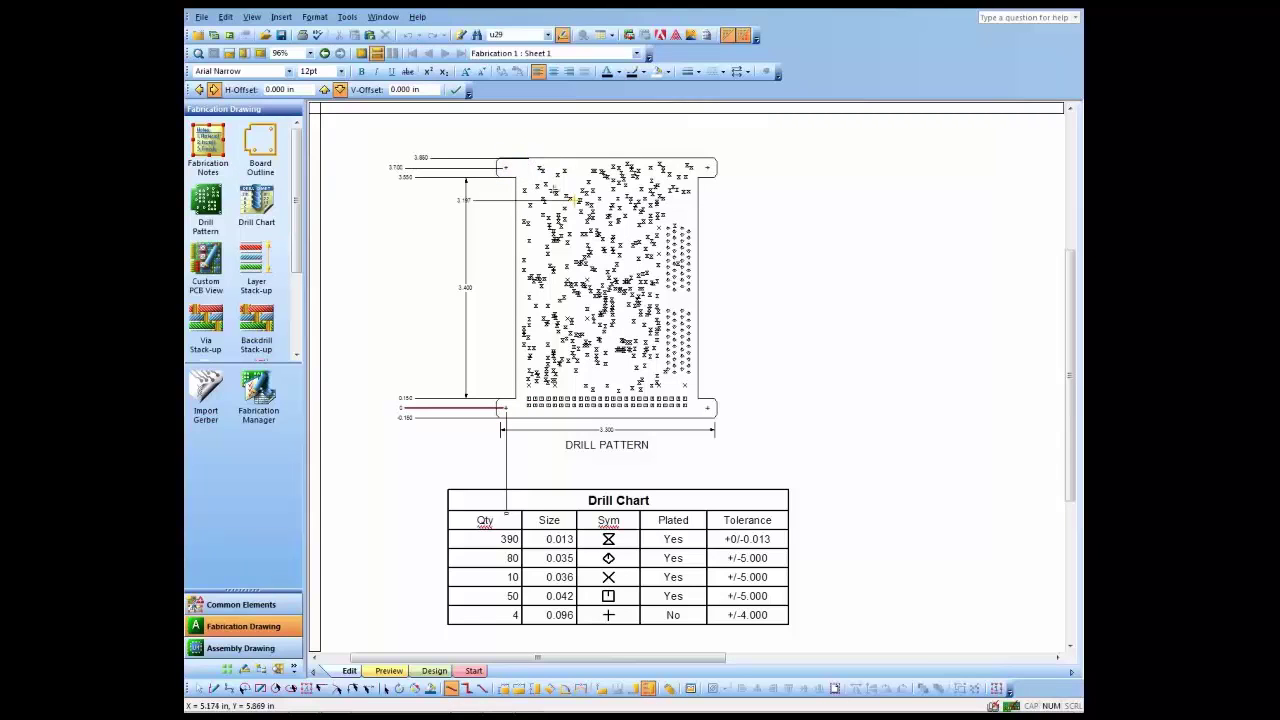
pyautogui.press('Escape')
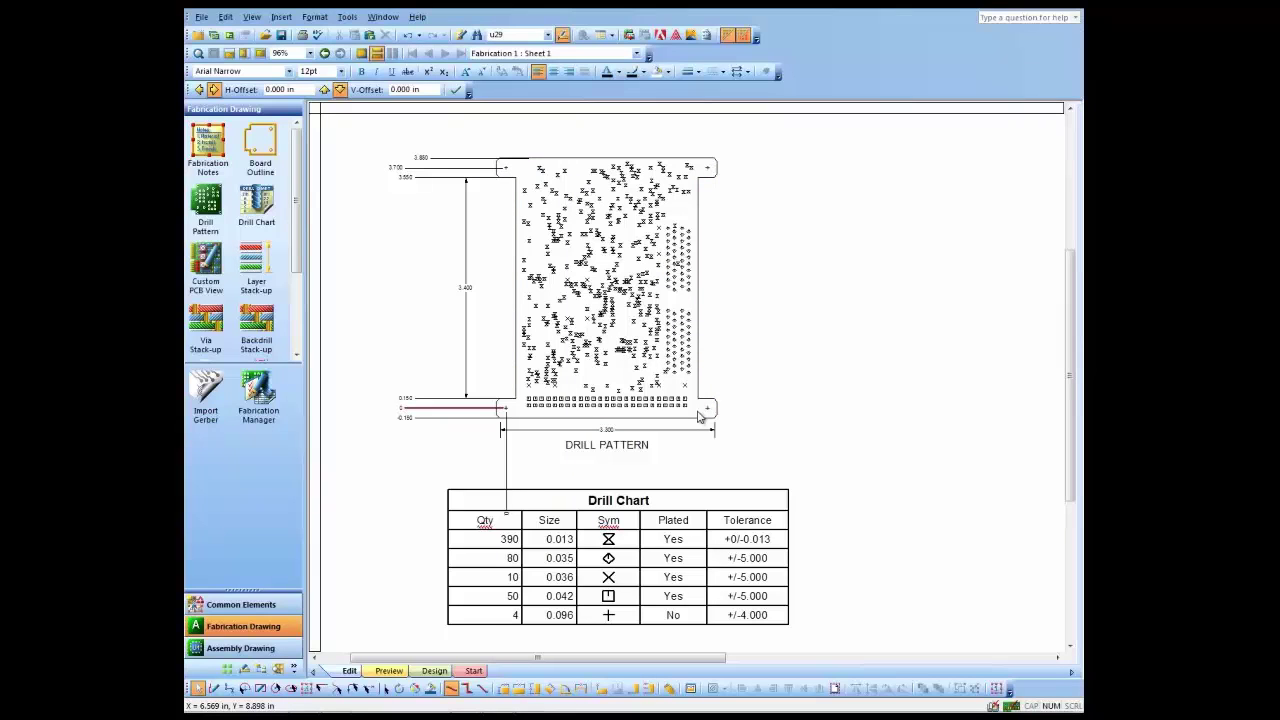
# Shorten the origin leader so it stops above the Drill Chart
pyautogui.click(506, 474)
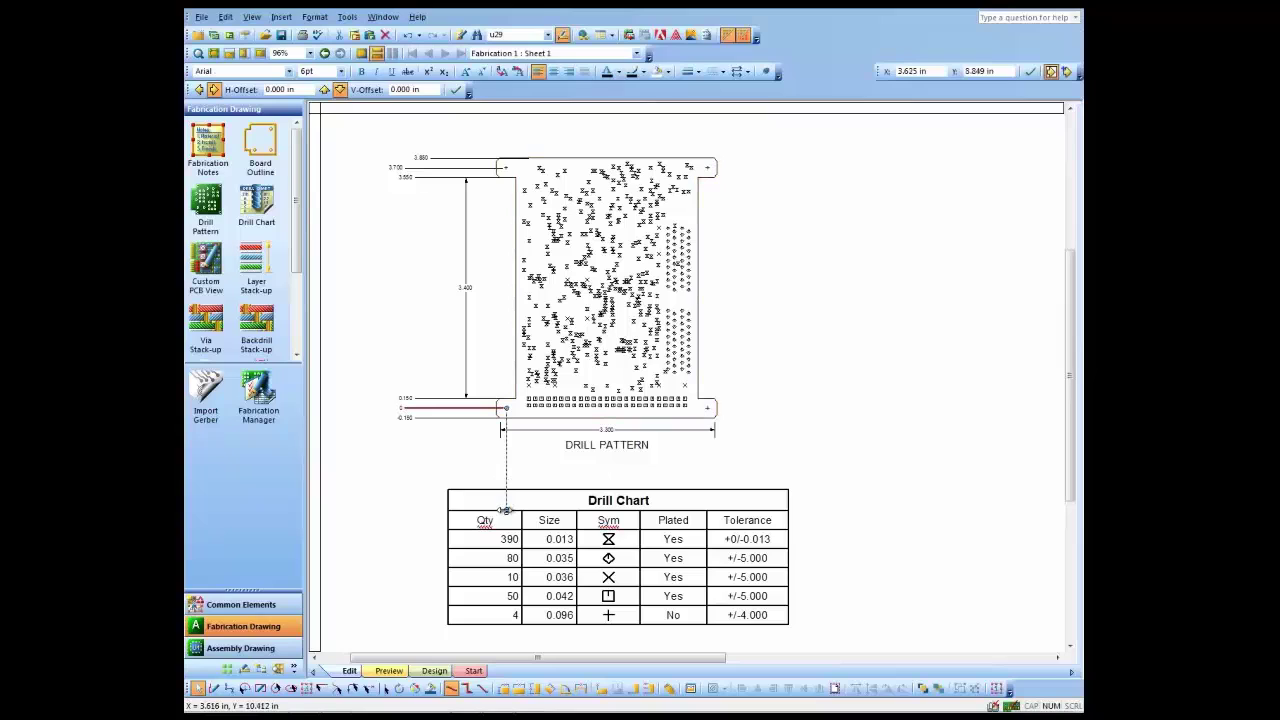
pyautogui.moveTo(506, 510); pyautogui.dragTo(506, 471)
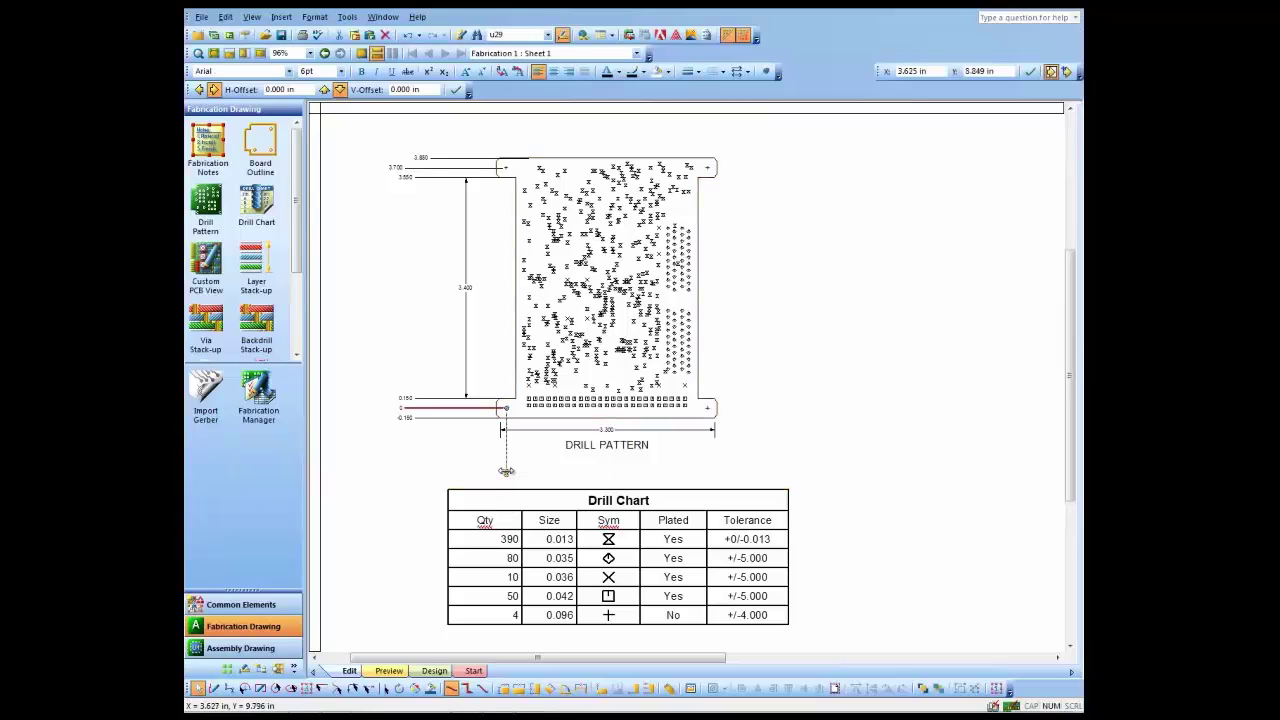
pyautogui.click(888, 348)
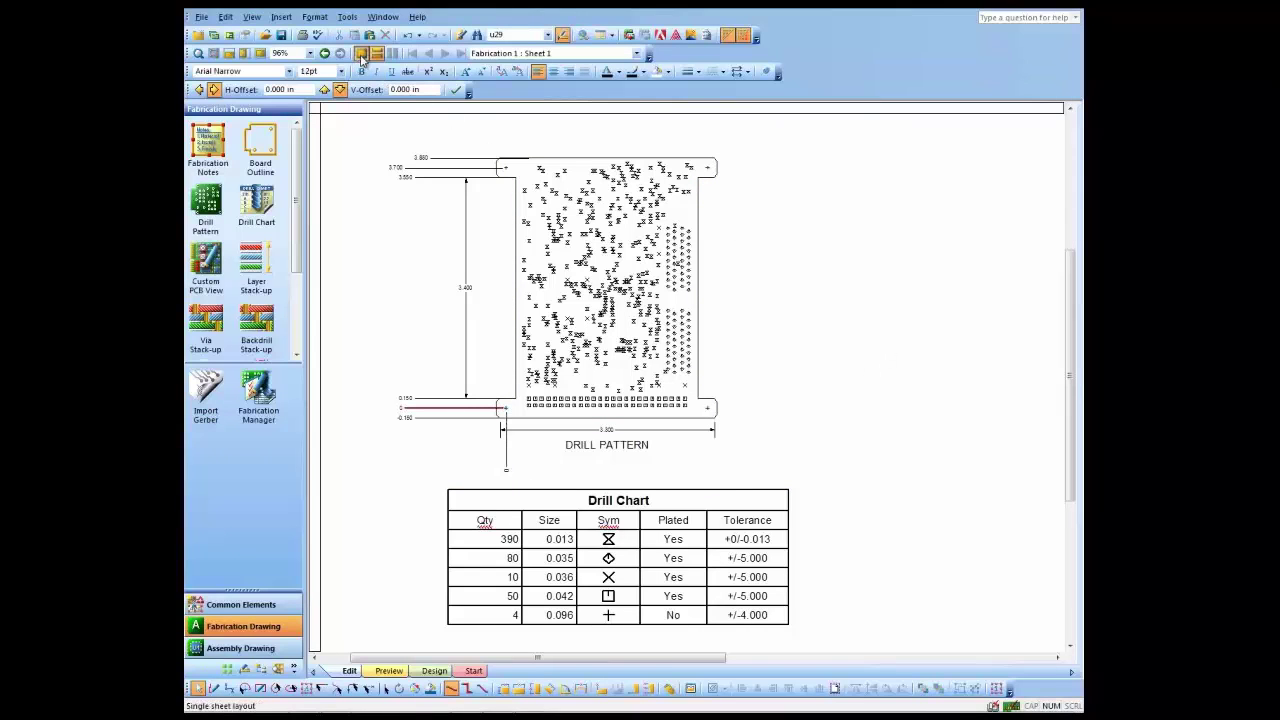
# Zoom out to 47% to review the complete fabrication drawing
pyautogui.click(260, 53)
pyautogui.click(260, 53)
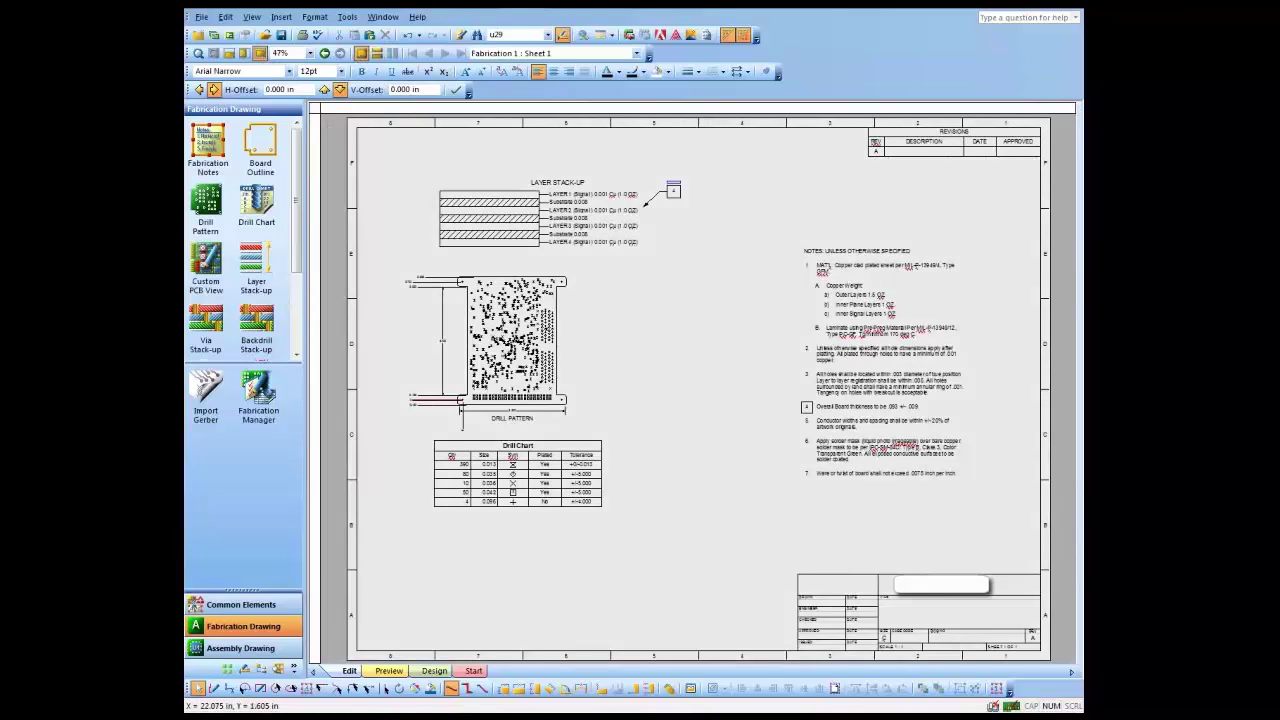